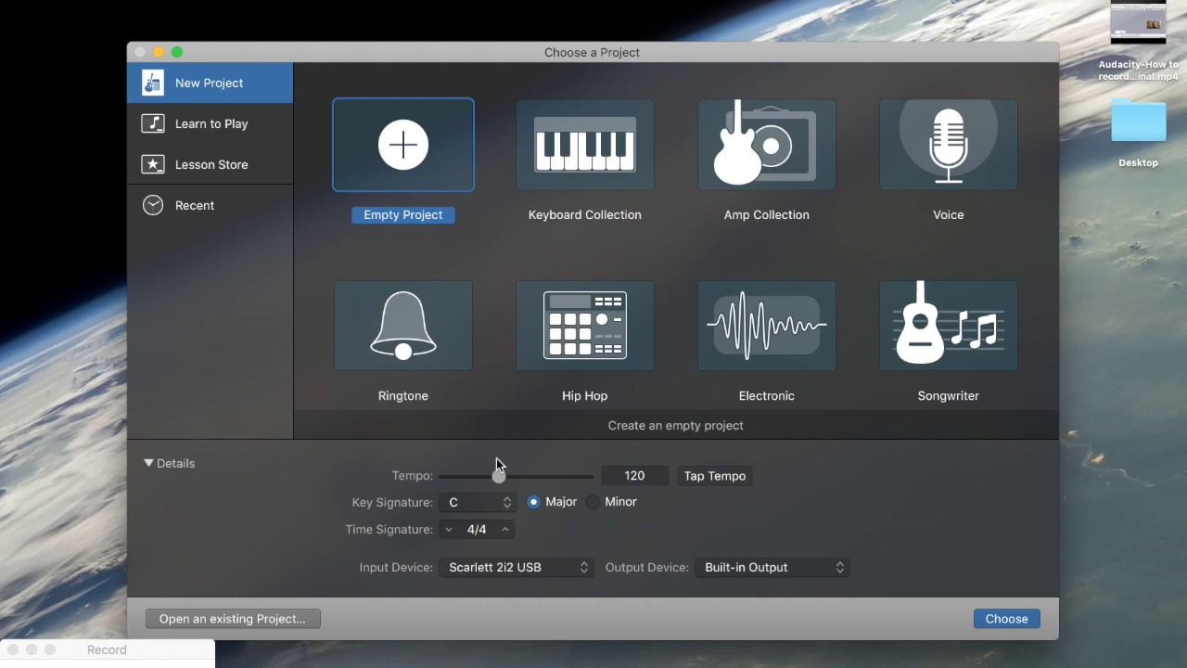
Step: Confirm Scarlett 2i2 USB as input and Built-in Output as output, then create the empty project
left_click(511, 568)
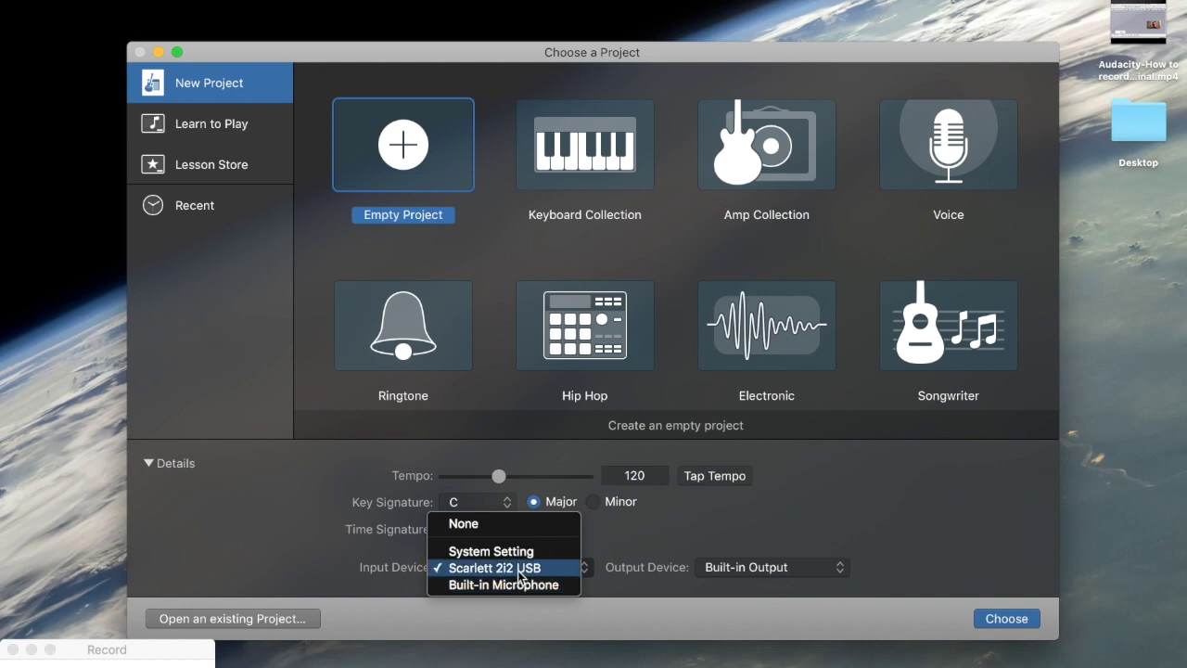
left_click(517, 569)
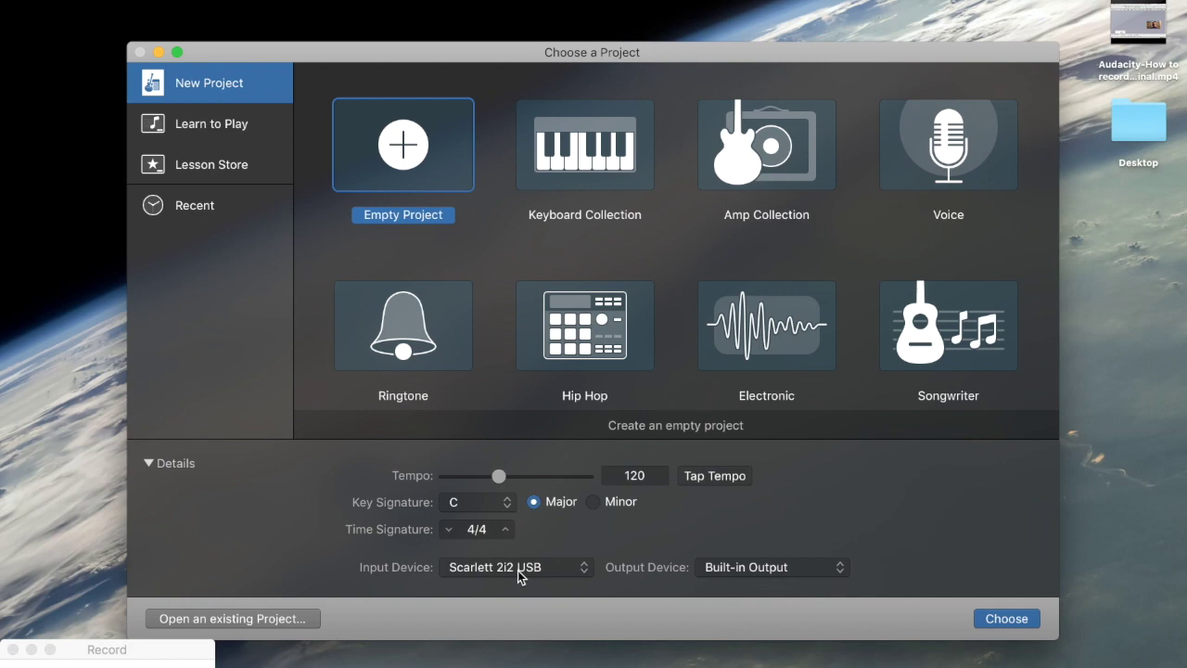
left_click(725, 571)
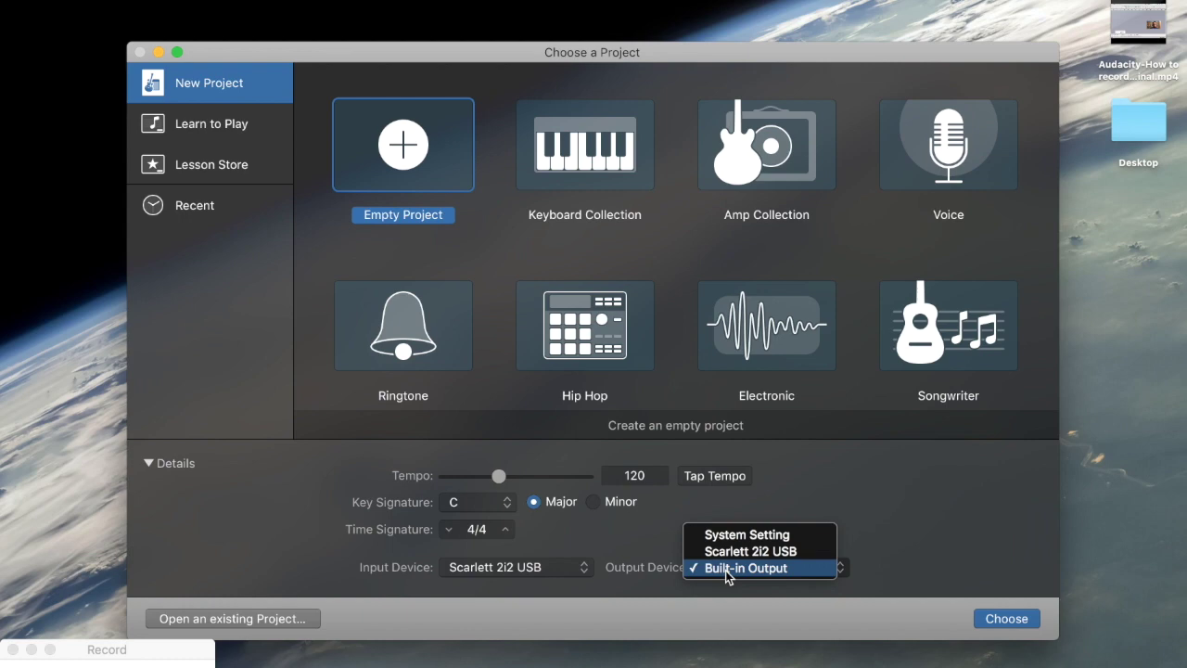
left_click(725, 570)
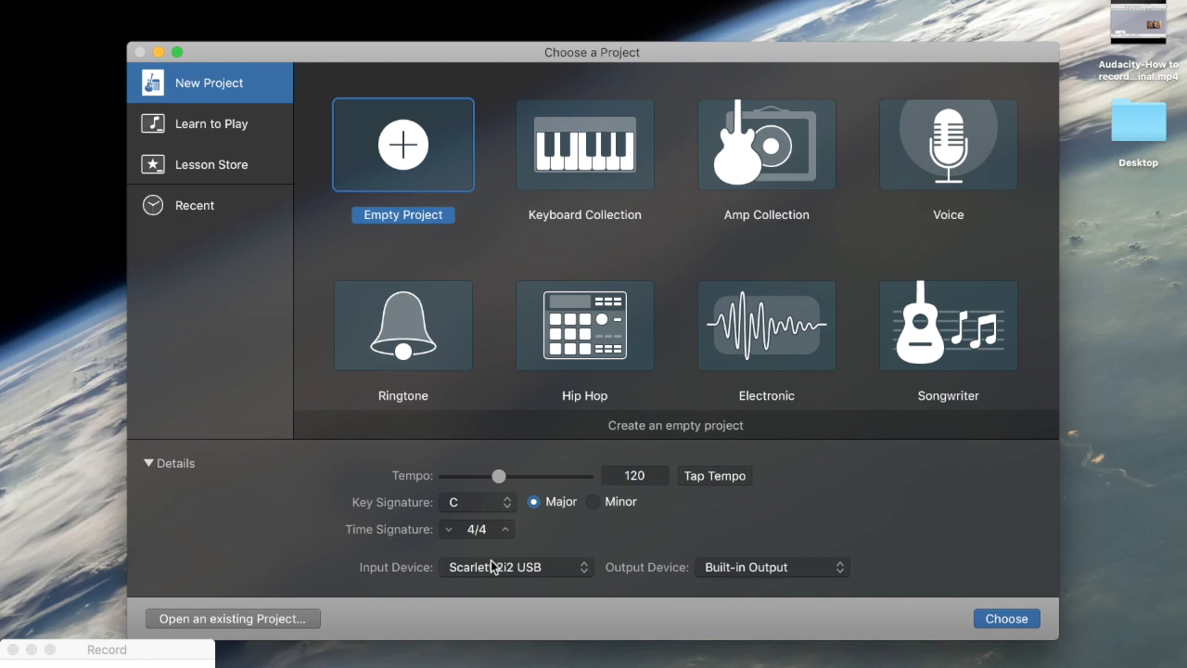
left_click(995, 619)
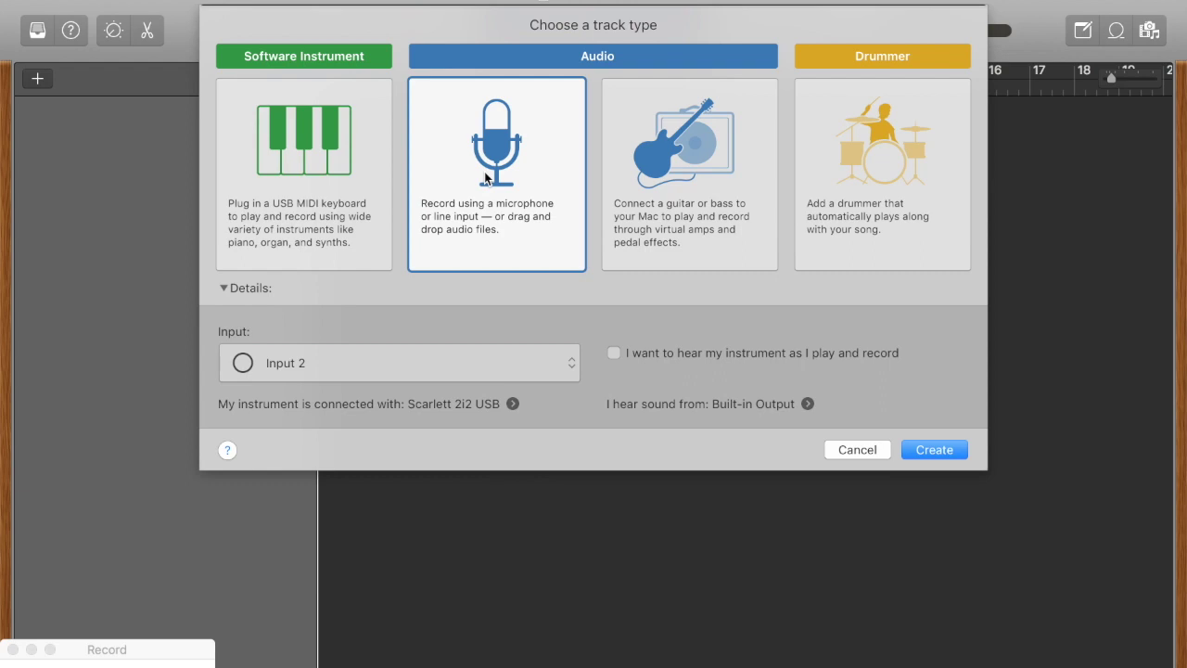
Step: Create an Audio track recording from Input 1 of the Scarlett 2i2 USB
left_click(278, 371)
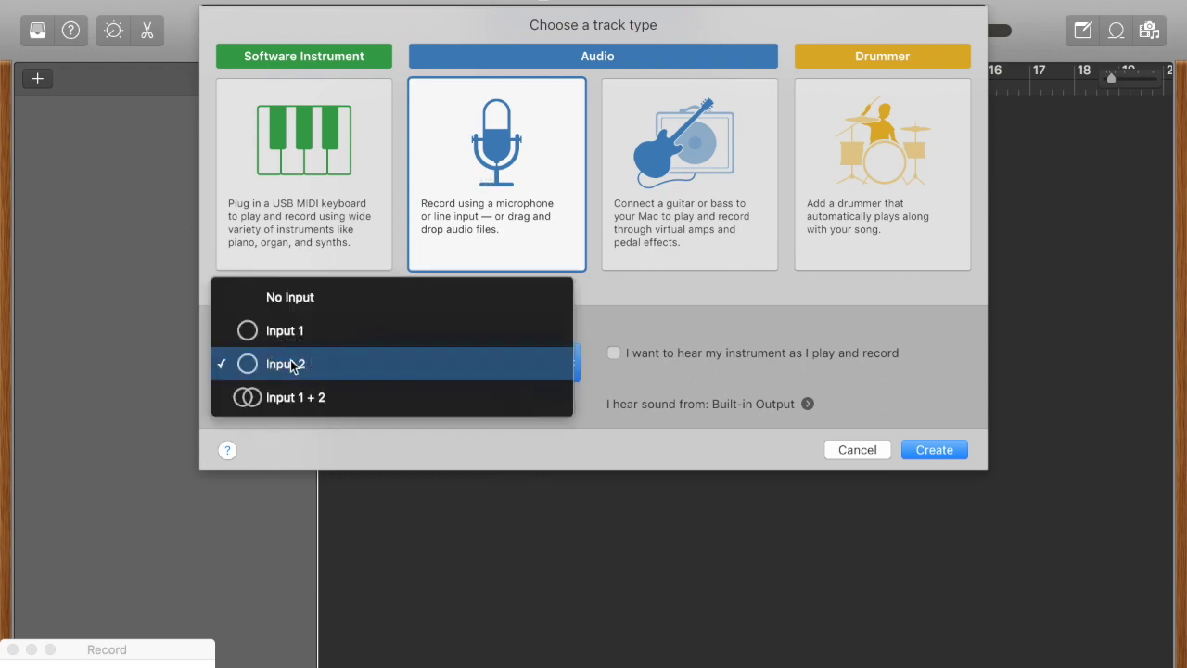
left_click(306, 336)
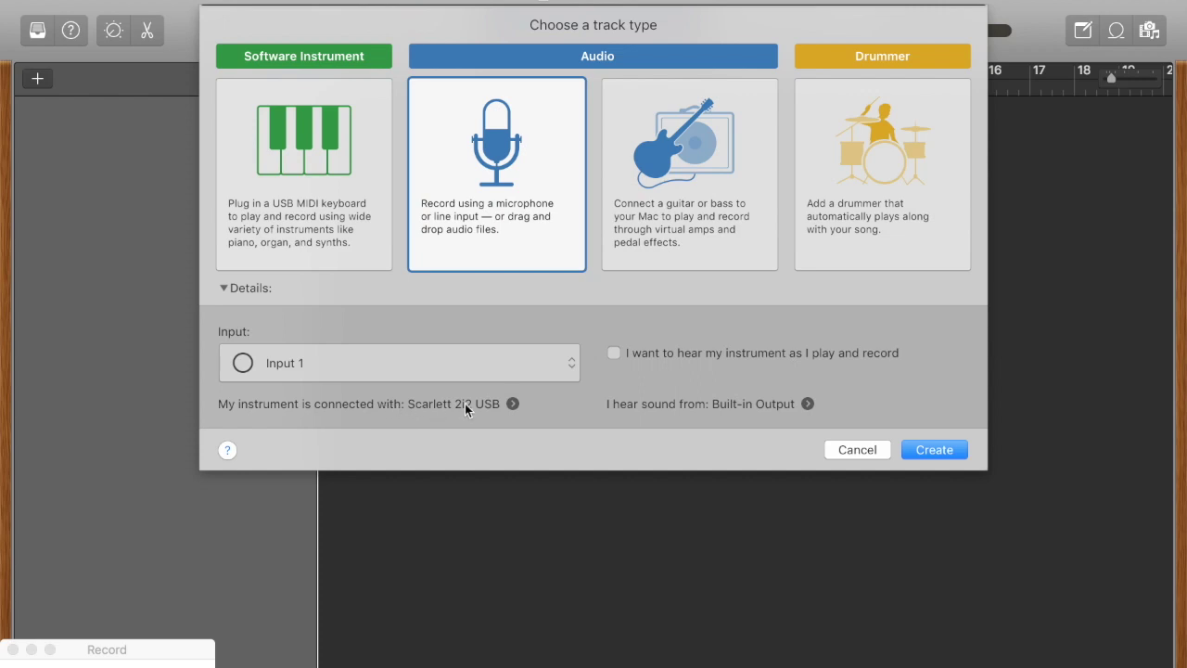
left_click(937, 449)
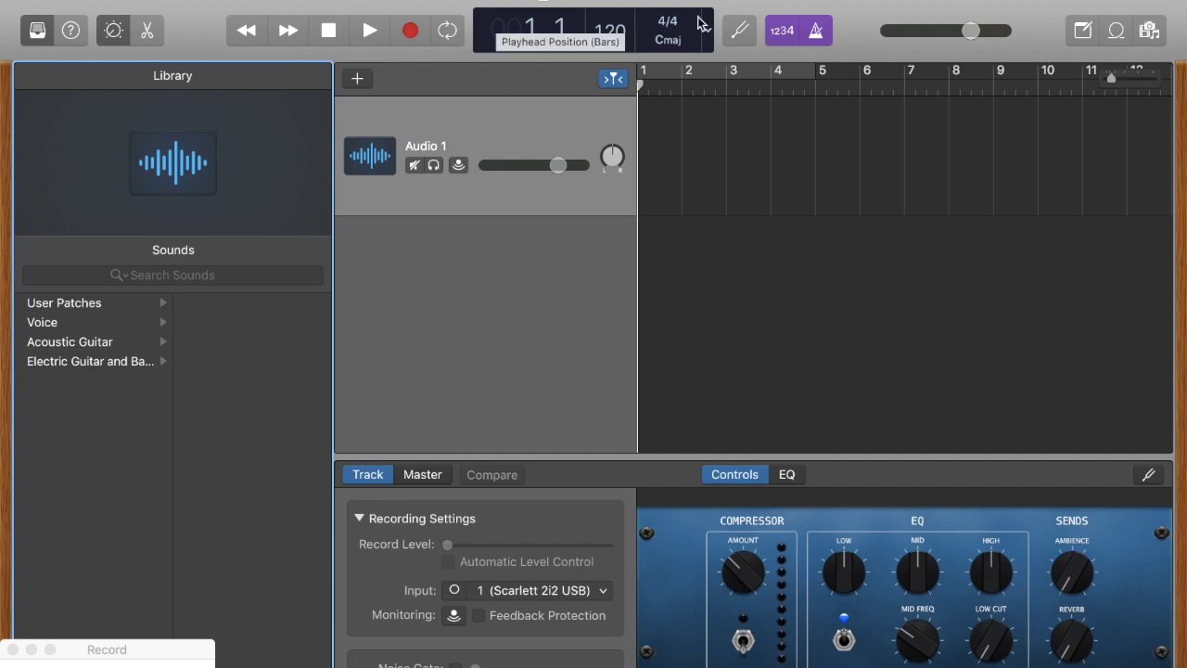
Step: Turn off the metronome and count-in, and switch the LCD display to Time
left_click(820, 33)
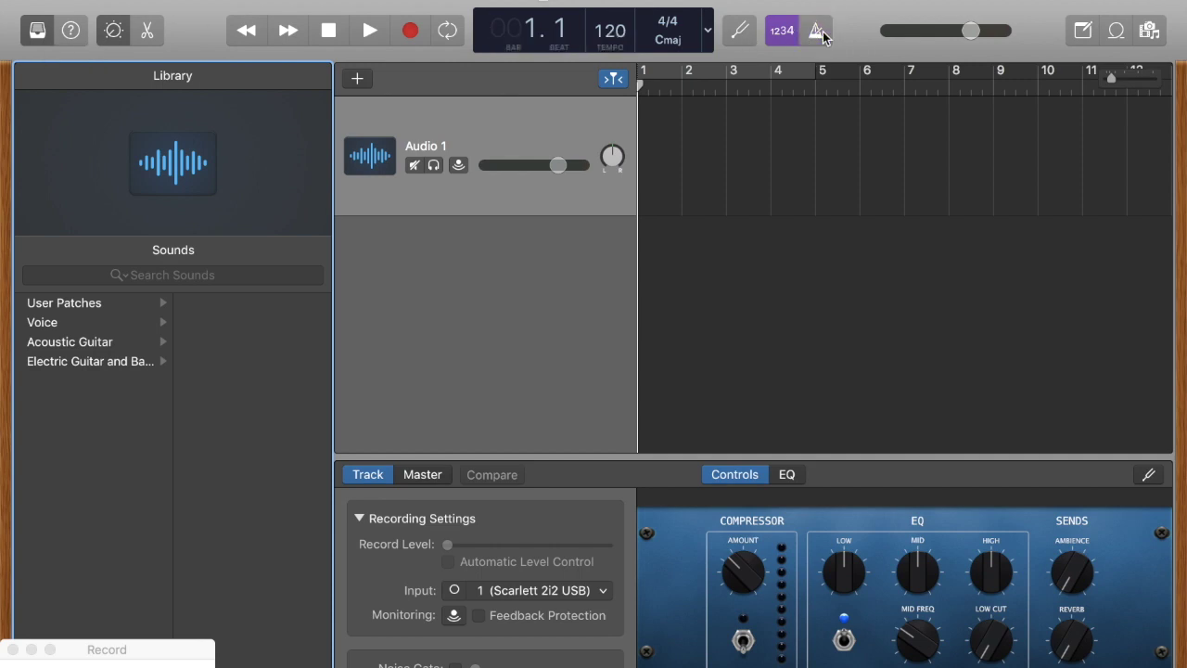
left_click(778, 40)
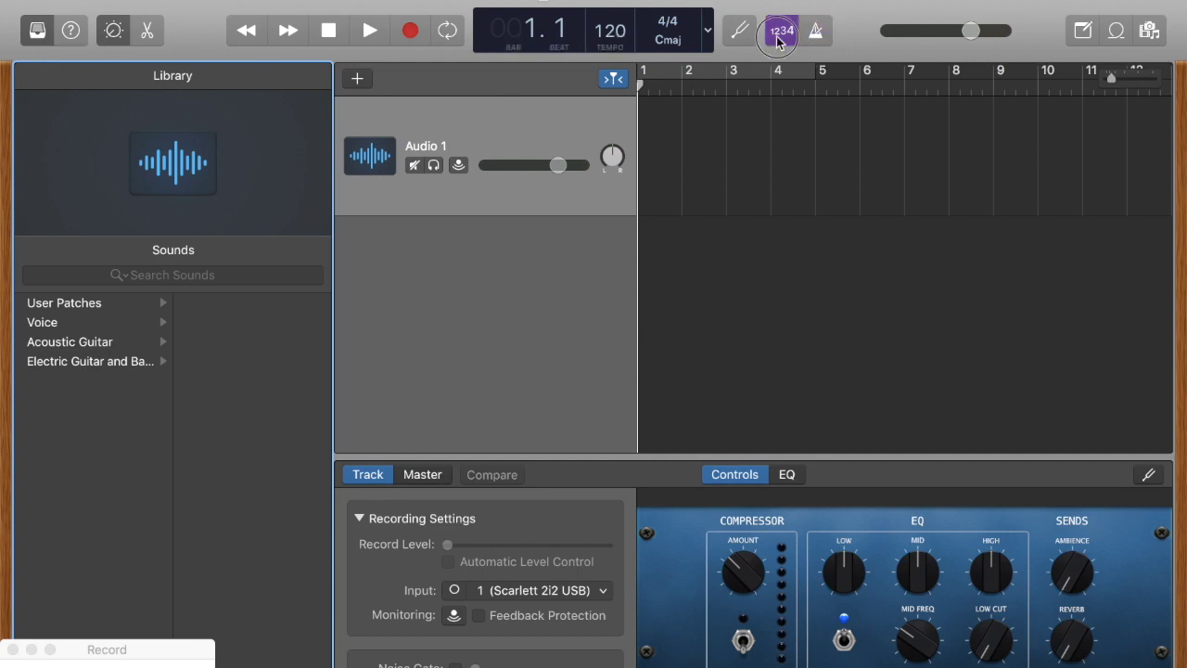
left_click(708, 33)
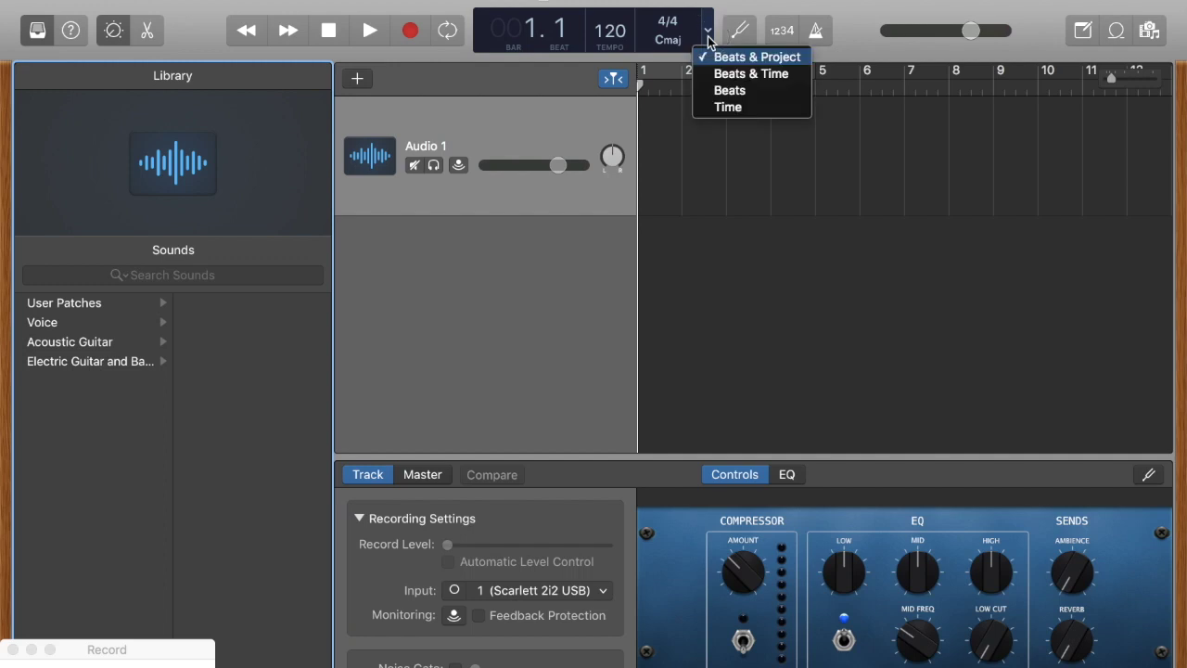
left_click(726, 108)
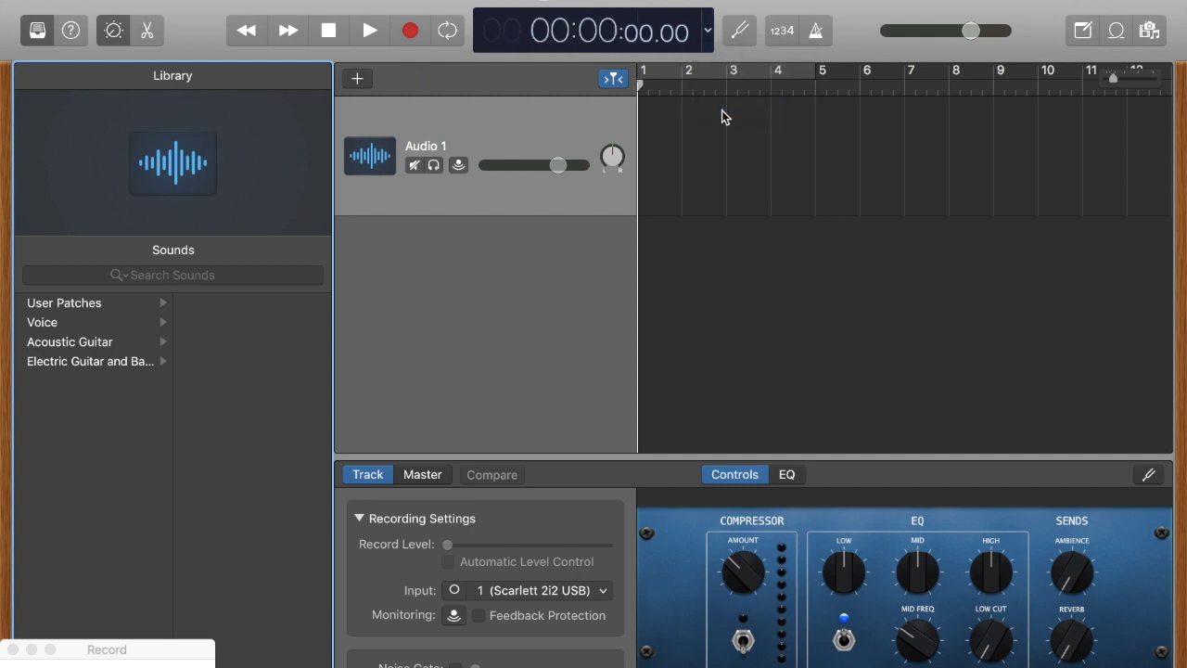
Step: Add a second Audio track, Audio 2, recording from Input 2
left_click(358, 80)
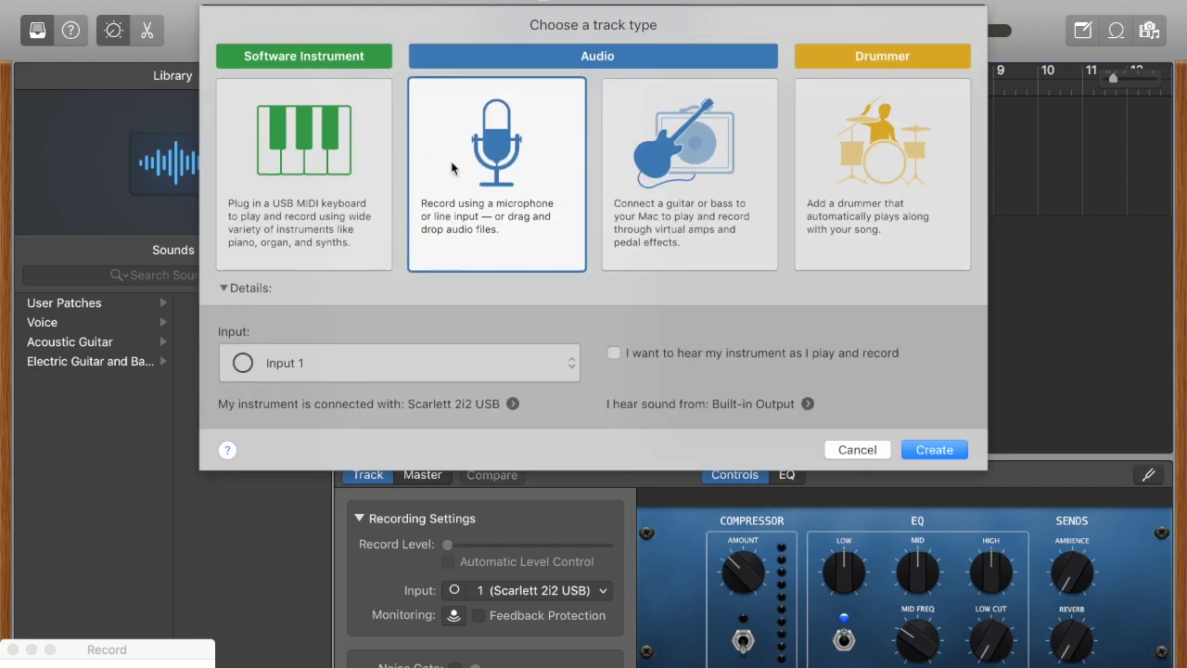
left_click(429, 372)
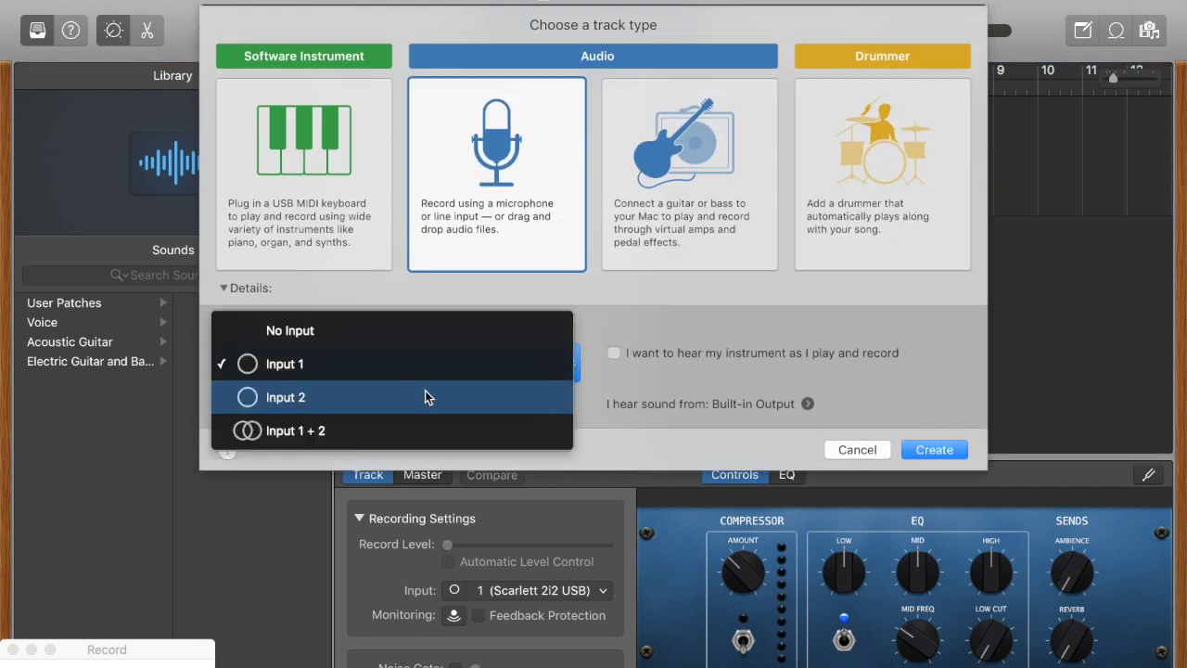
left_click(424, 394)
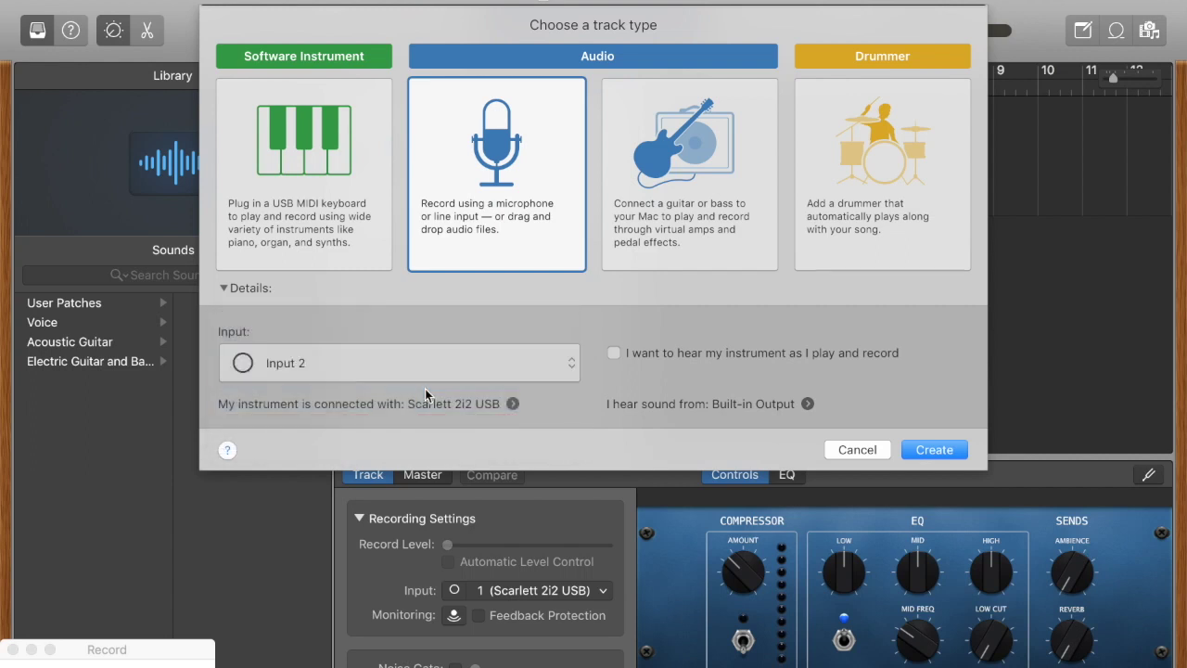
left_click(945, 452)
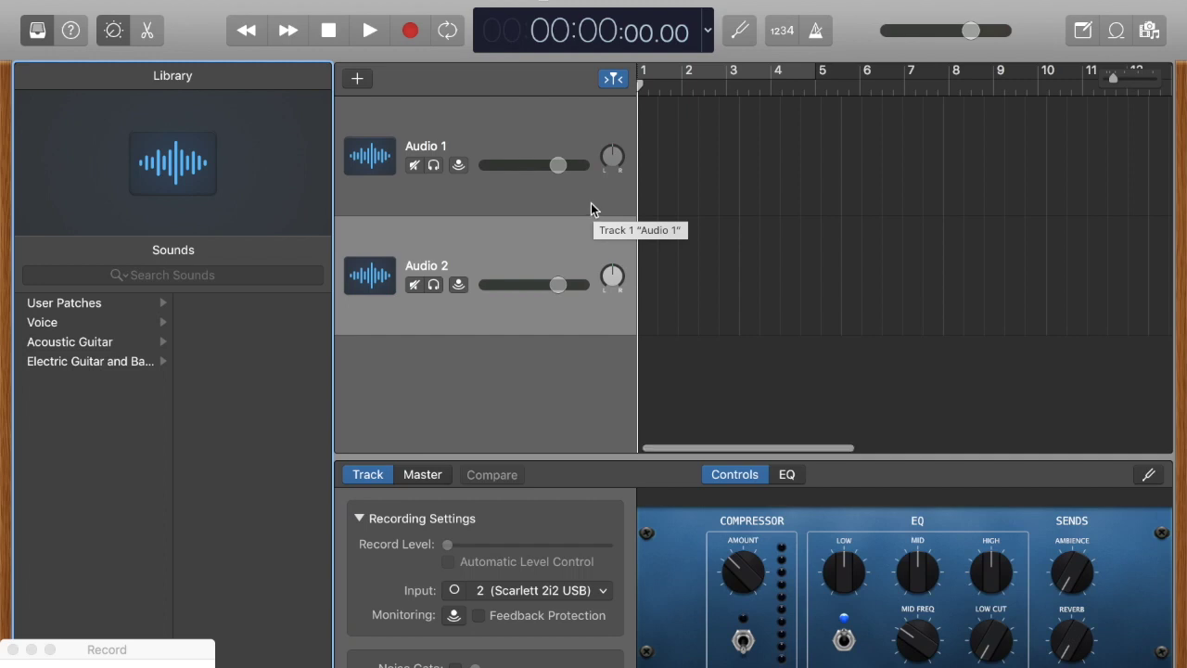
Step: Add Record Enable buttons to the track headers and arm both Audio 1 and Audio 2
right_click(591, 203)
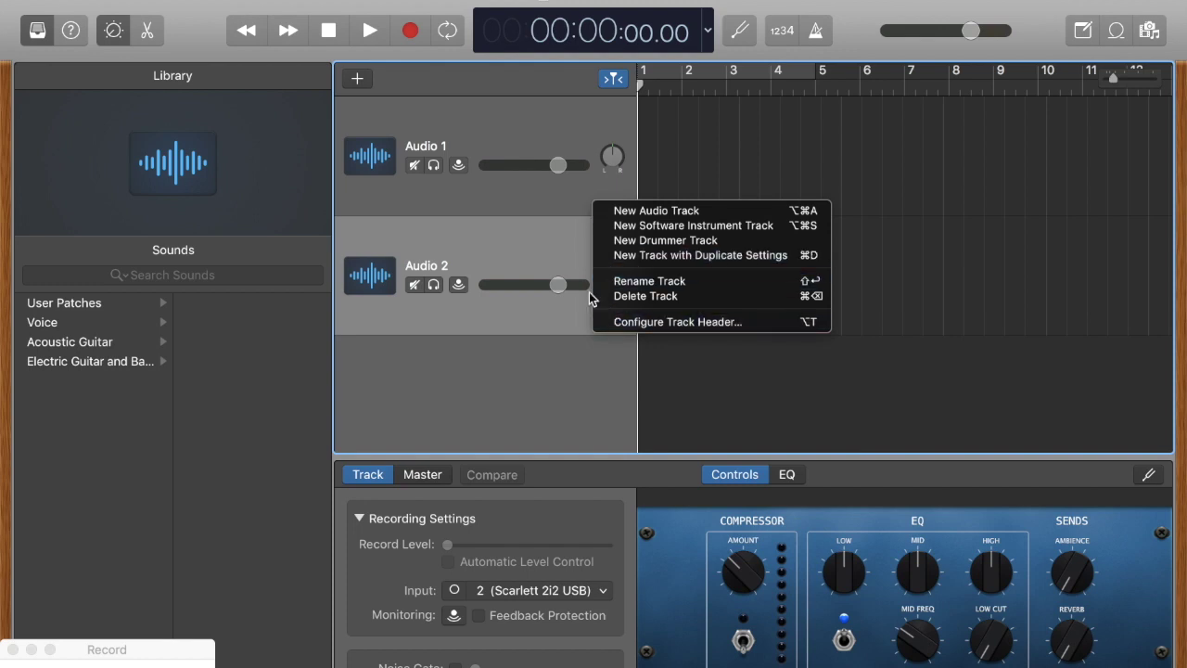
left_click(626, 322)
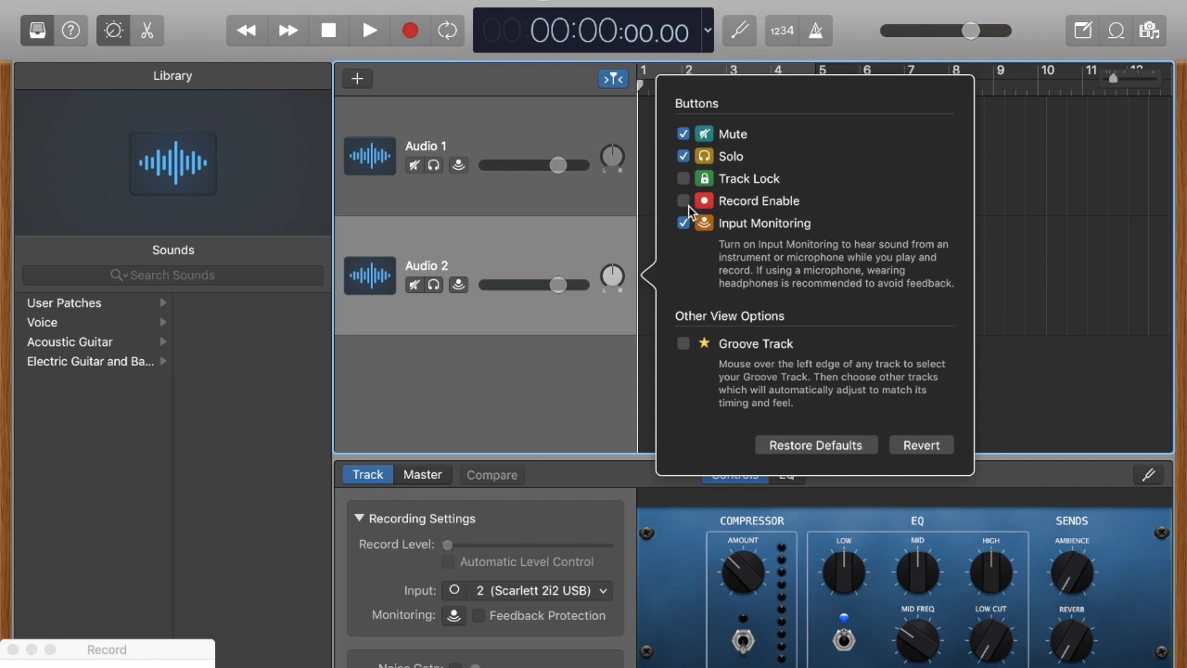
left_click(685, 202)
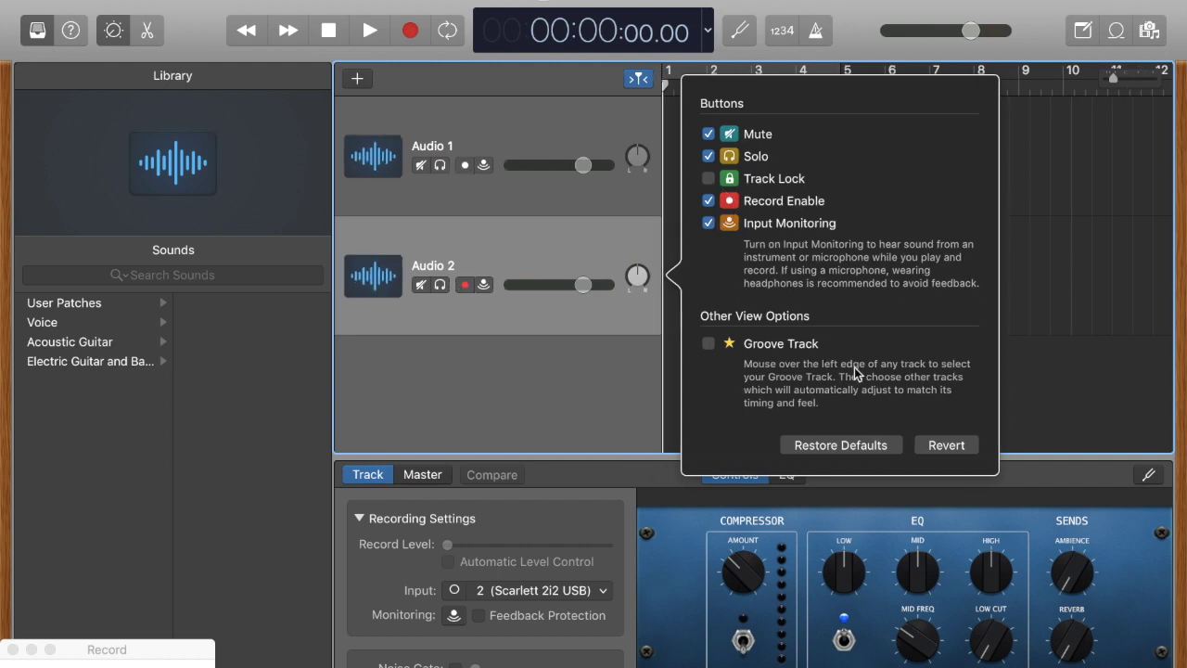
left_click(1027, 313)
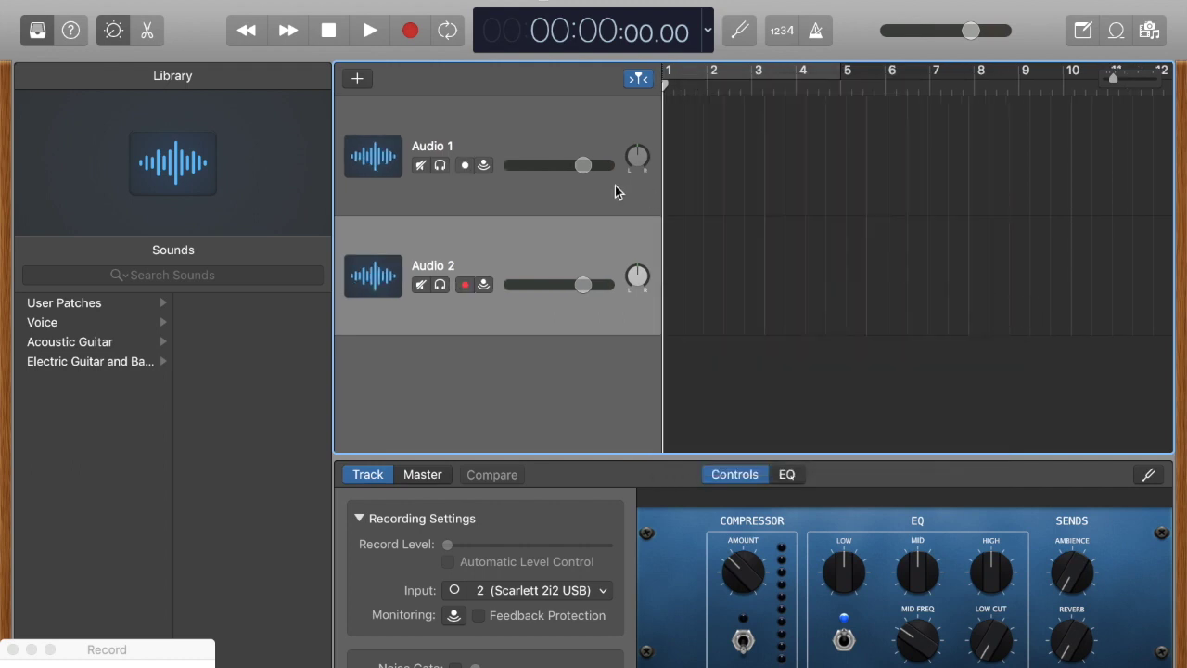
left_click(465, 165)
left_click(465, 285)
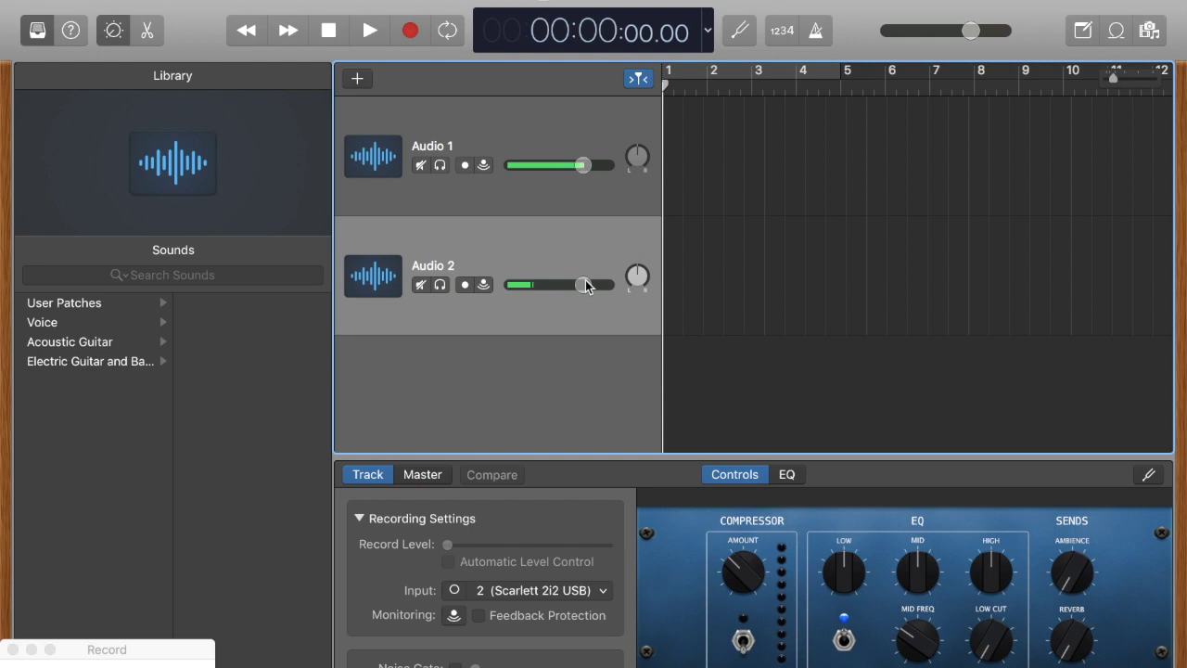
Step: Record both tracks for about 26 seconds with the Library and track settings hidden, then stop
left_click(409, 31)
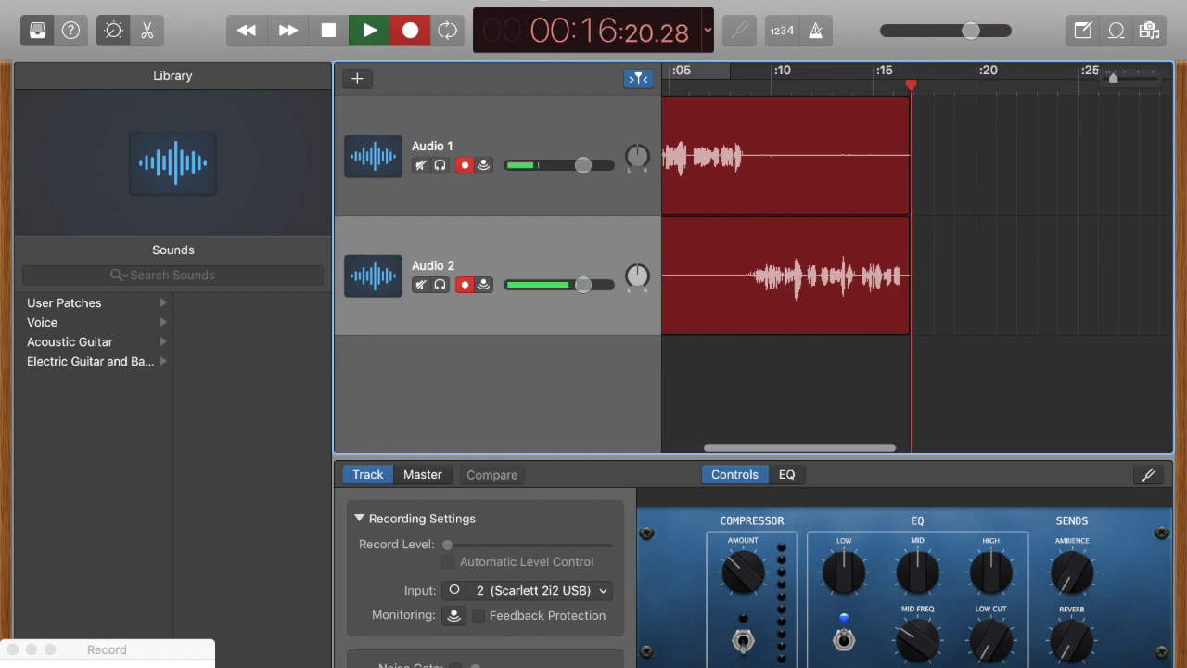
left_click(41, 34)
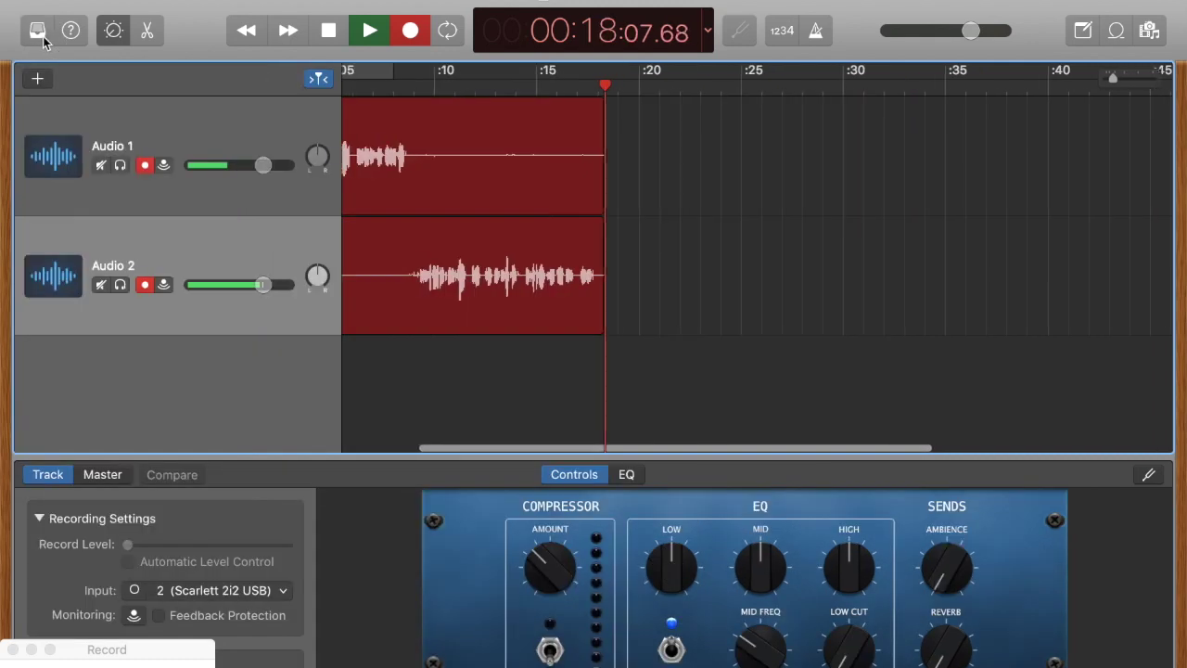
left_click(114, 31)
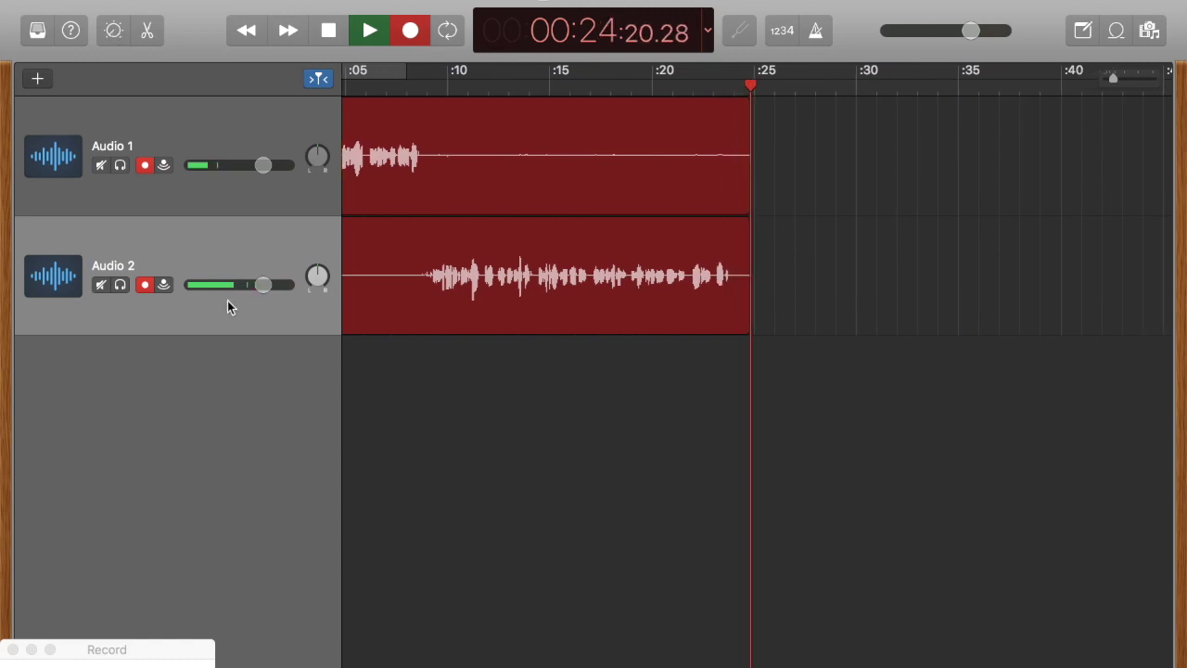
left_click(327, 34)
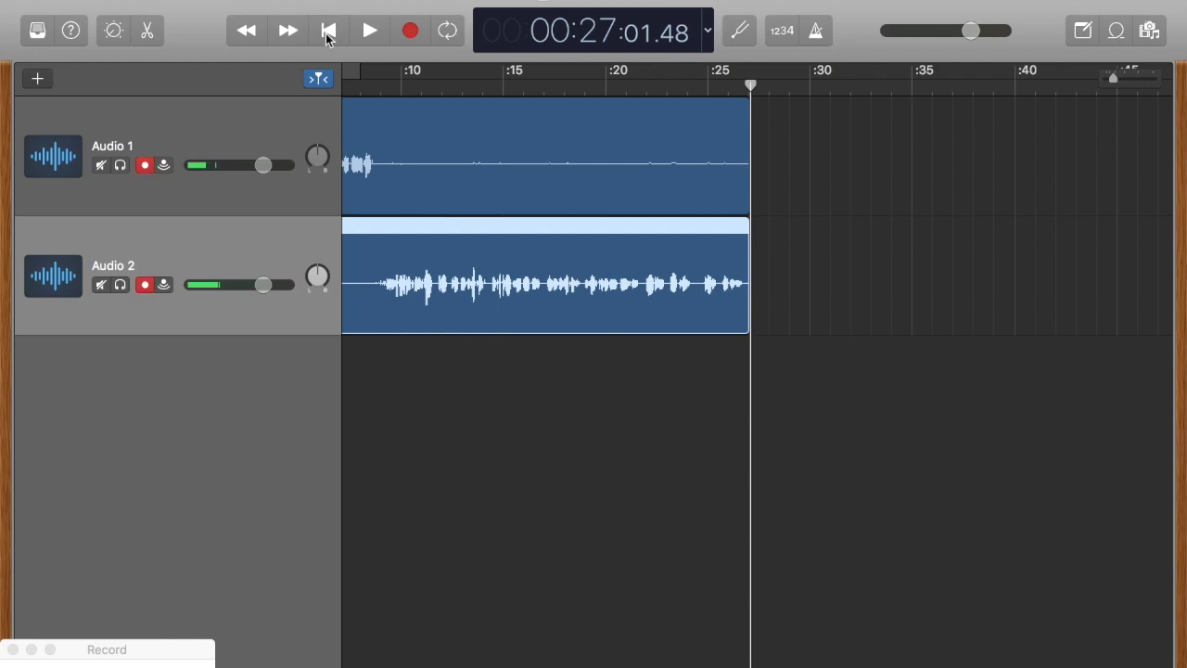
left_click(327, 34)
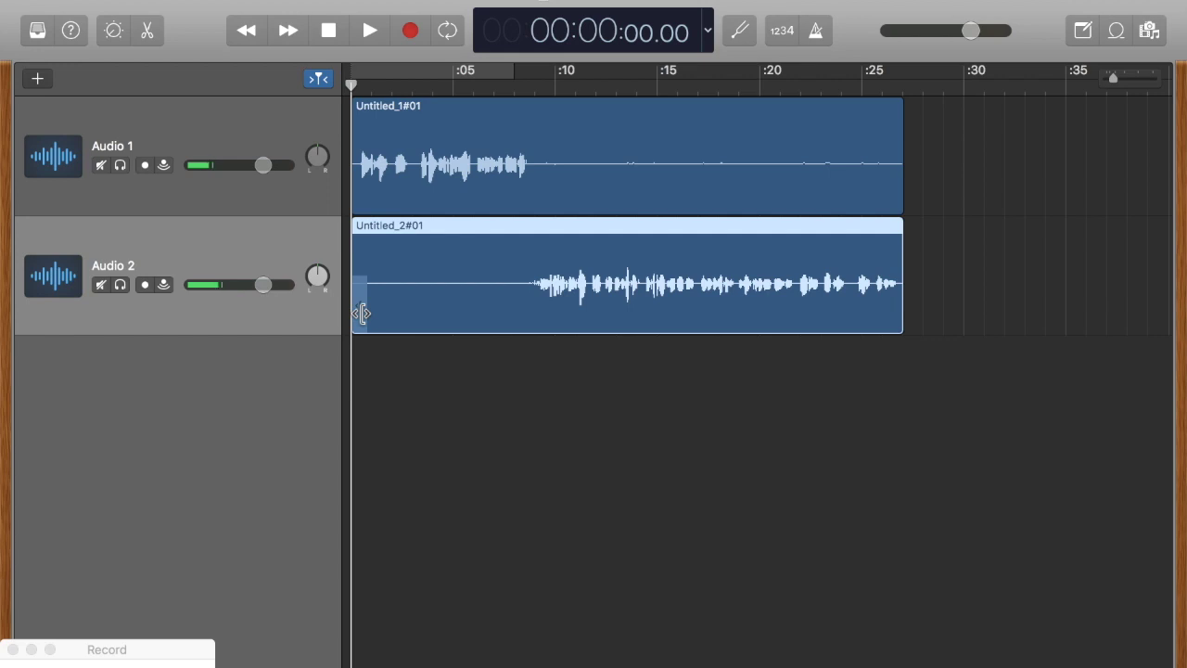
Step: Trim the Audio 2 region to start near 8 s and Audio 1 to end near 9 s, then play back
left_click_drag(361, 313, 535, 311)
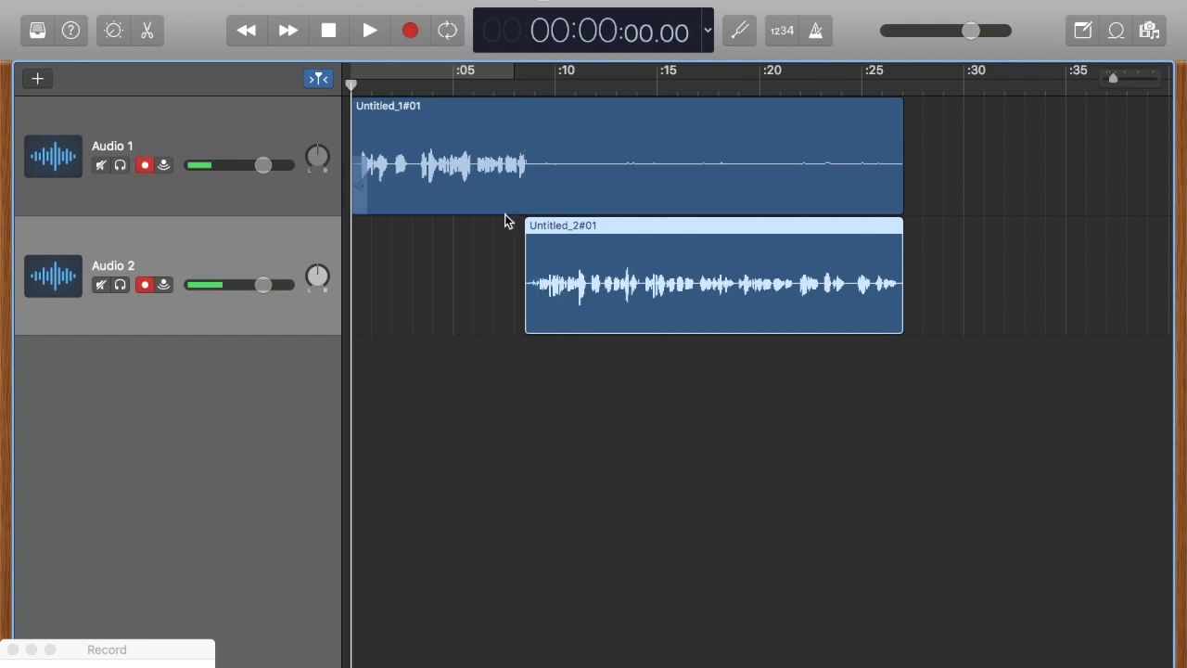
left_click_drag(889, 192, 523, 194)
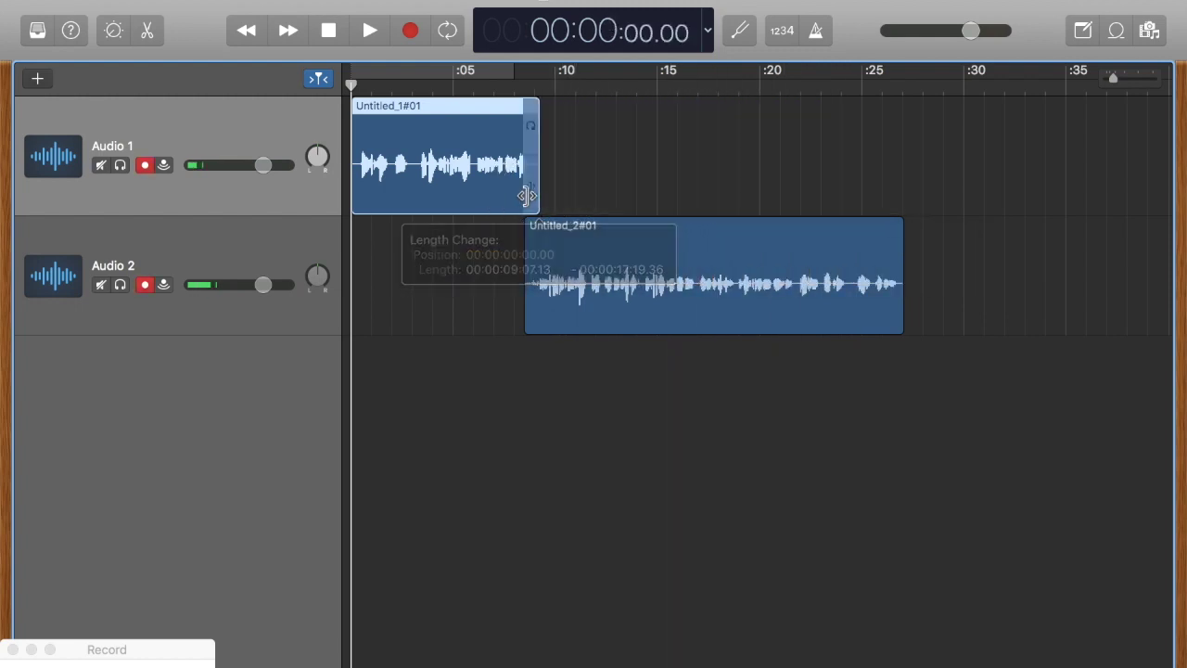
left_click(370, 40)
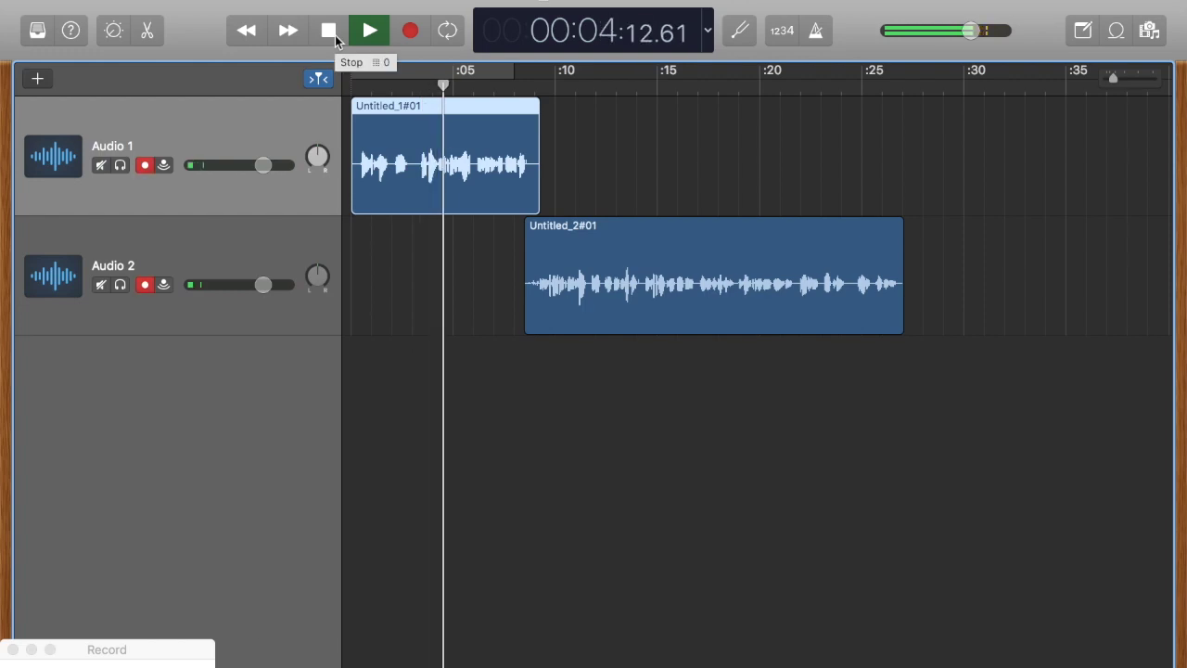
Step: Stop playback, put the playhead at 2 seconds and zoom in there
left_click(334, 35)
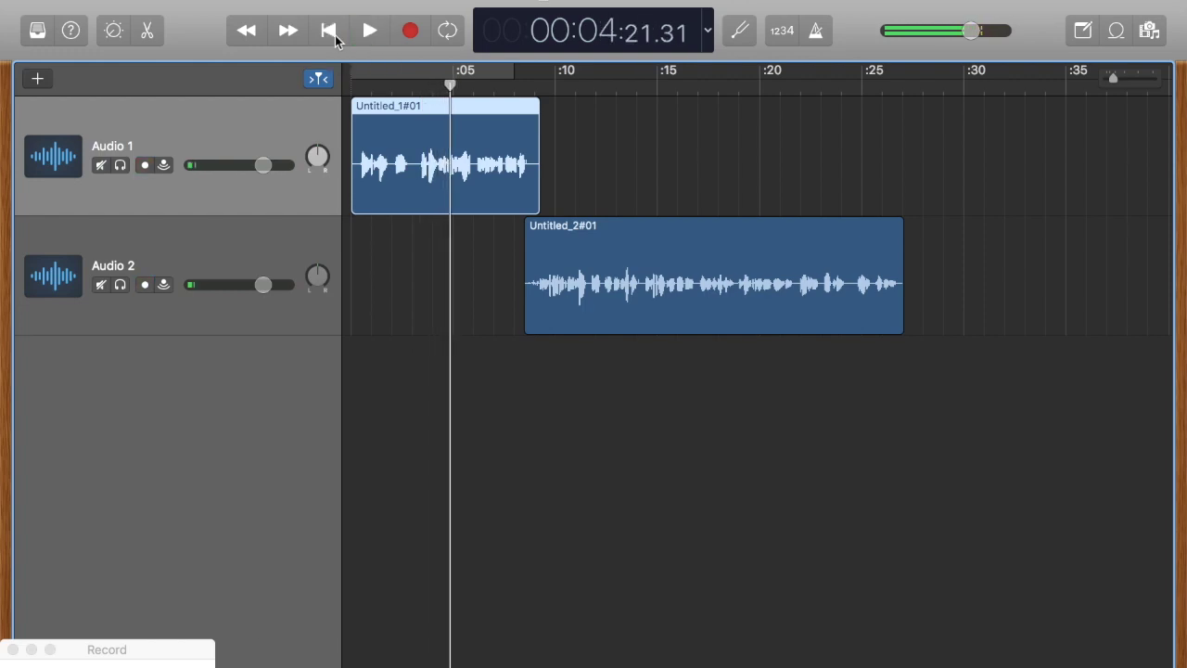
left_click(447, 90)
left_click_drag(448, 90, 391, 91)
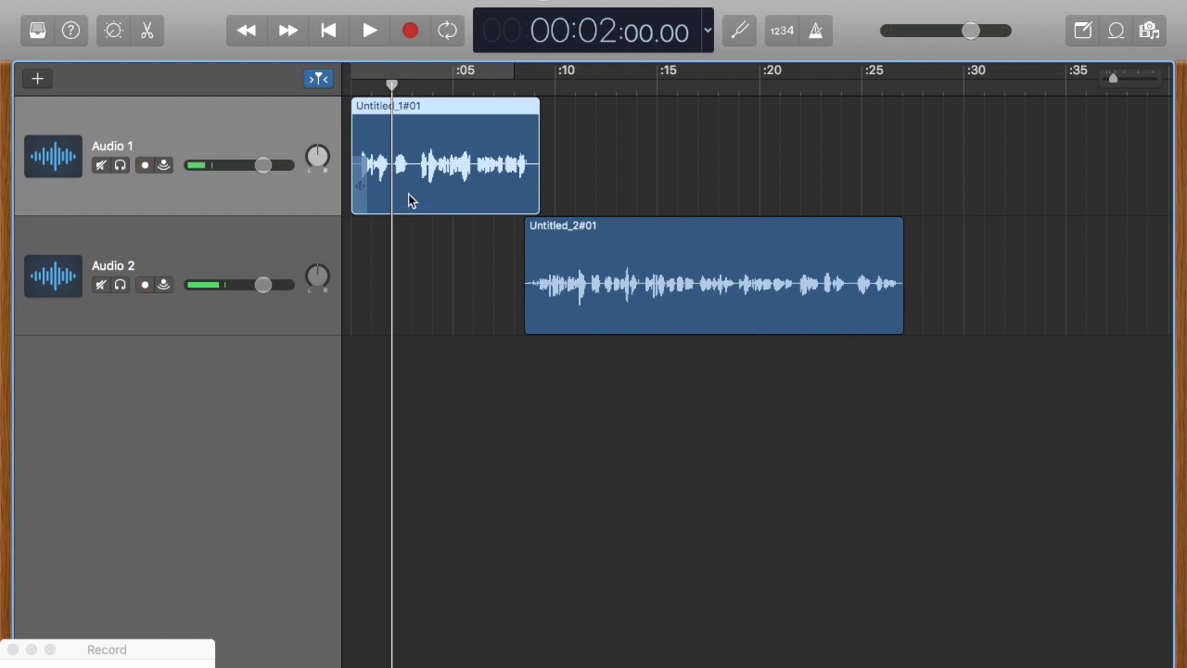
key("super+Right")
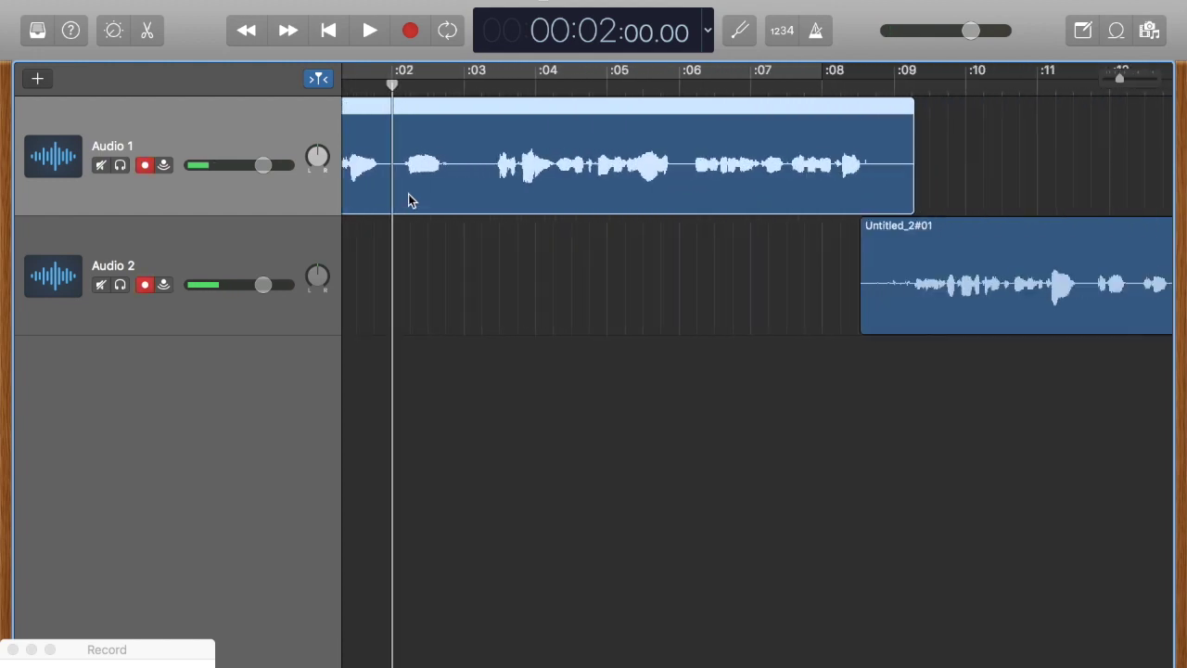
key("super+Left")
key("super+Left")
key("super+Right")
key("super+Right")
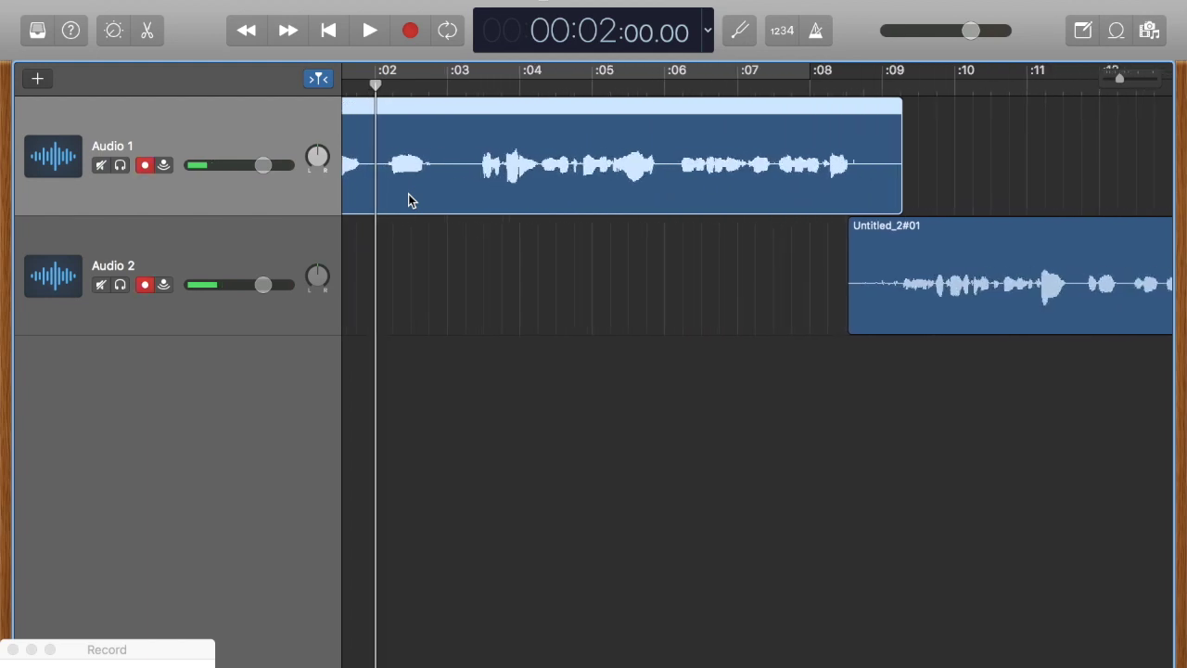
key("super+Right")
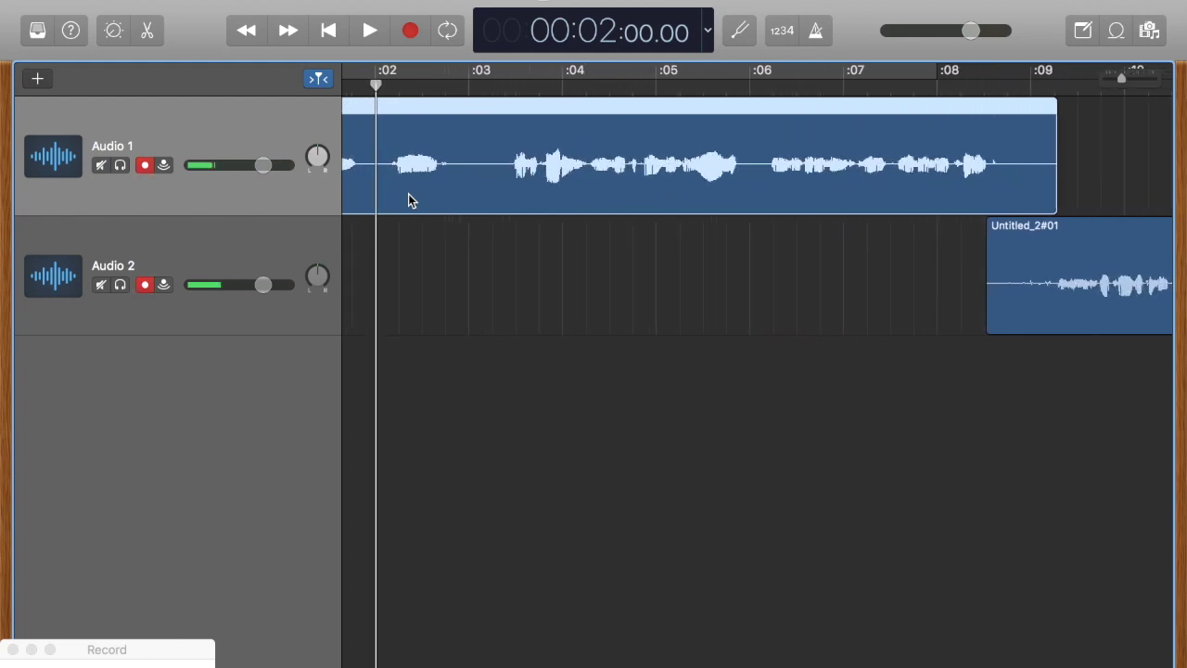
scroll(410, 200, "left", 3)
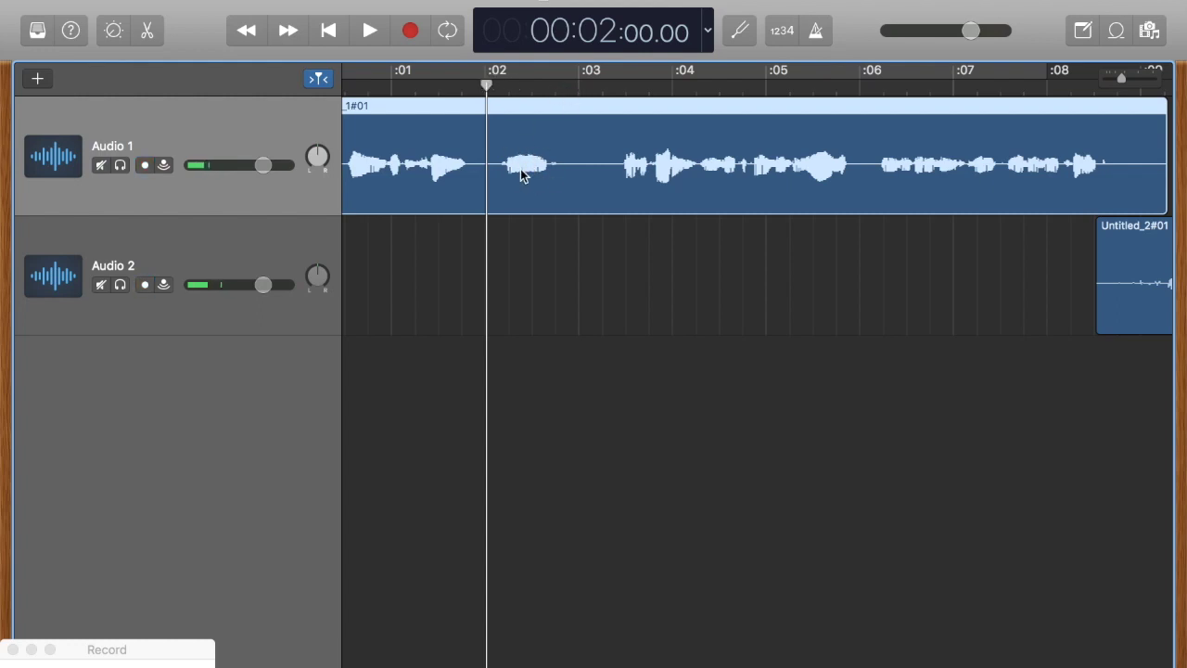
Step: Split Audio 1 at 2 and 3 seconds and delete the middle piece
key("super+t")
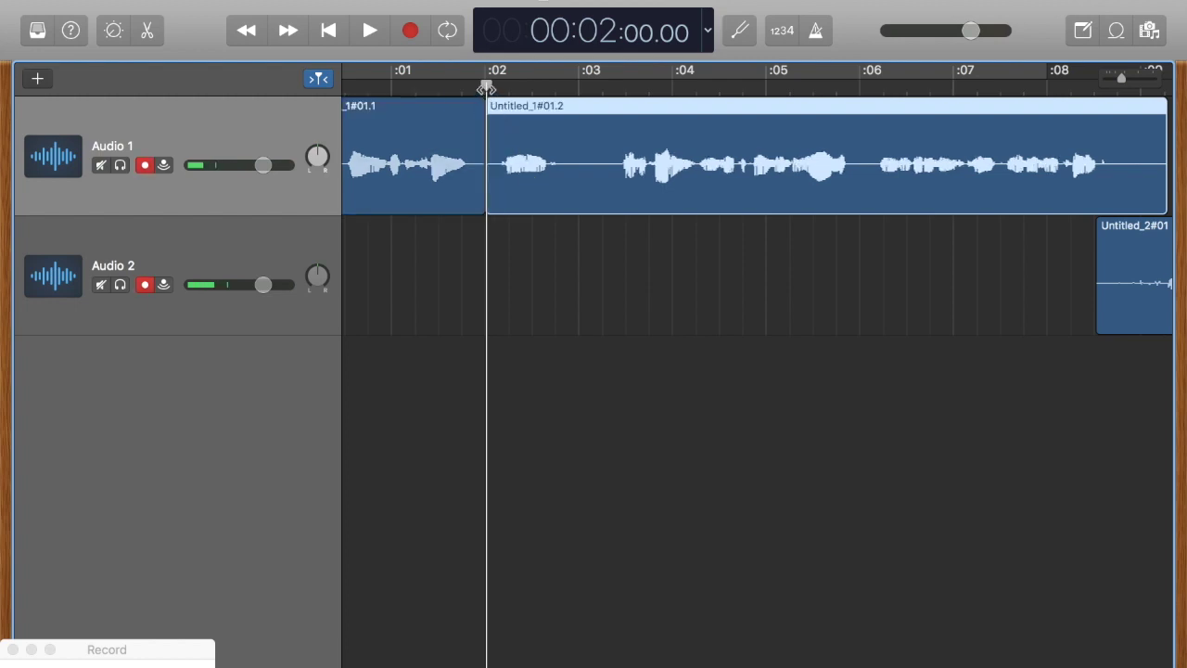
left_click_drag(486, 88, 578, 89)
key("super+t")
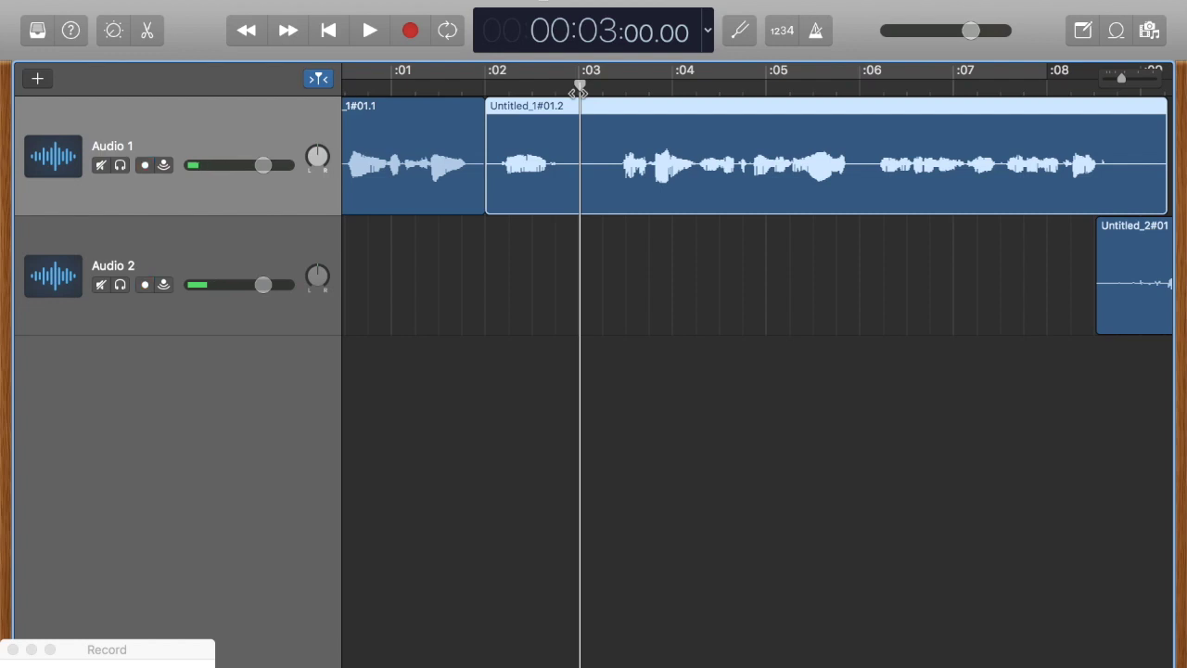
key("super+t")
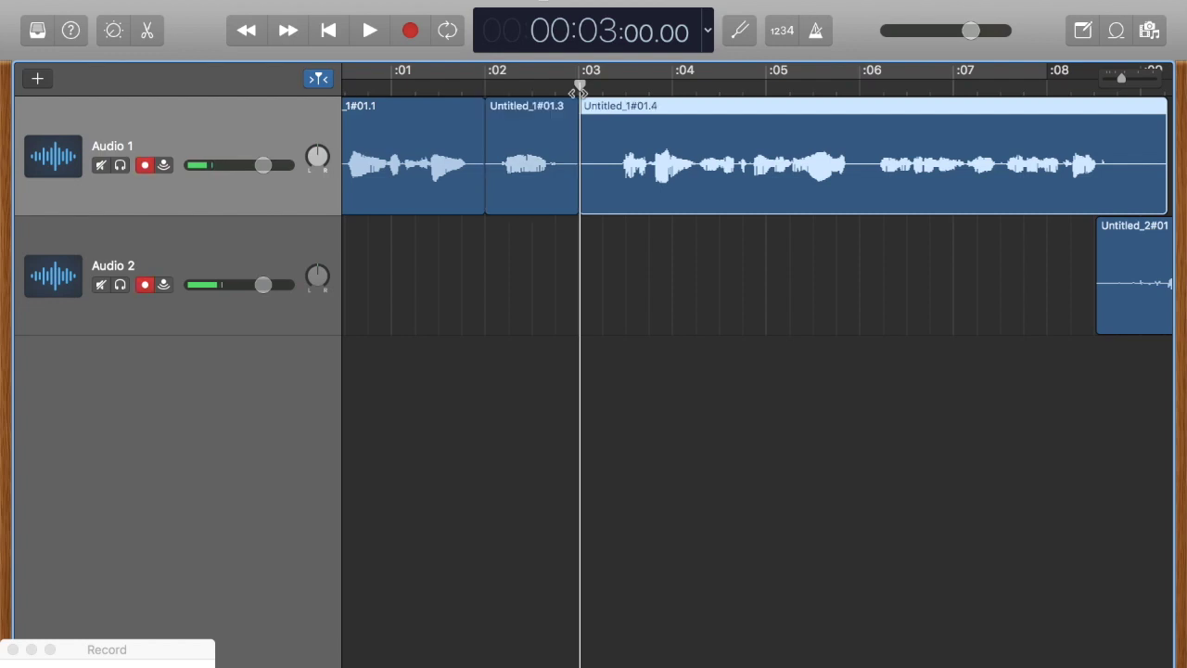
left_click(540, 148)
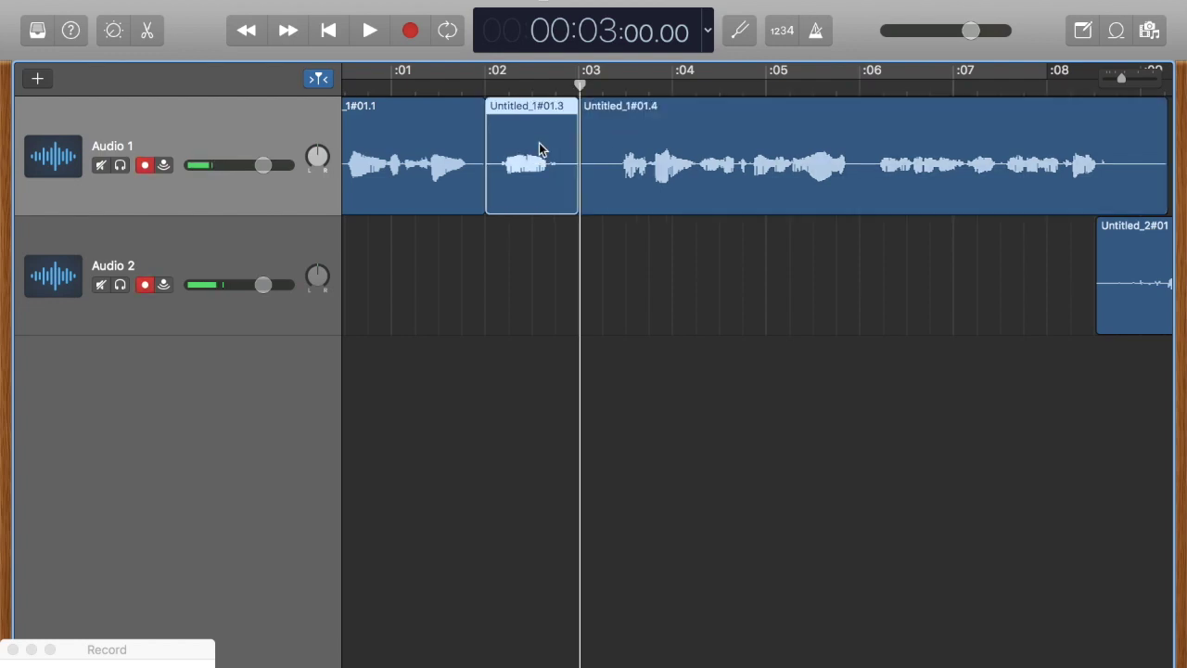
key("Delete")
key("super+Left")
key("super+Left")
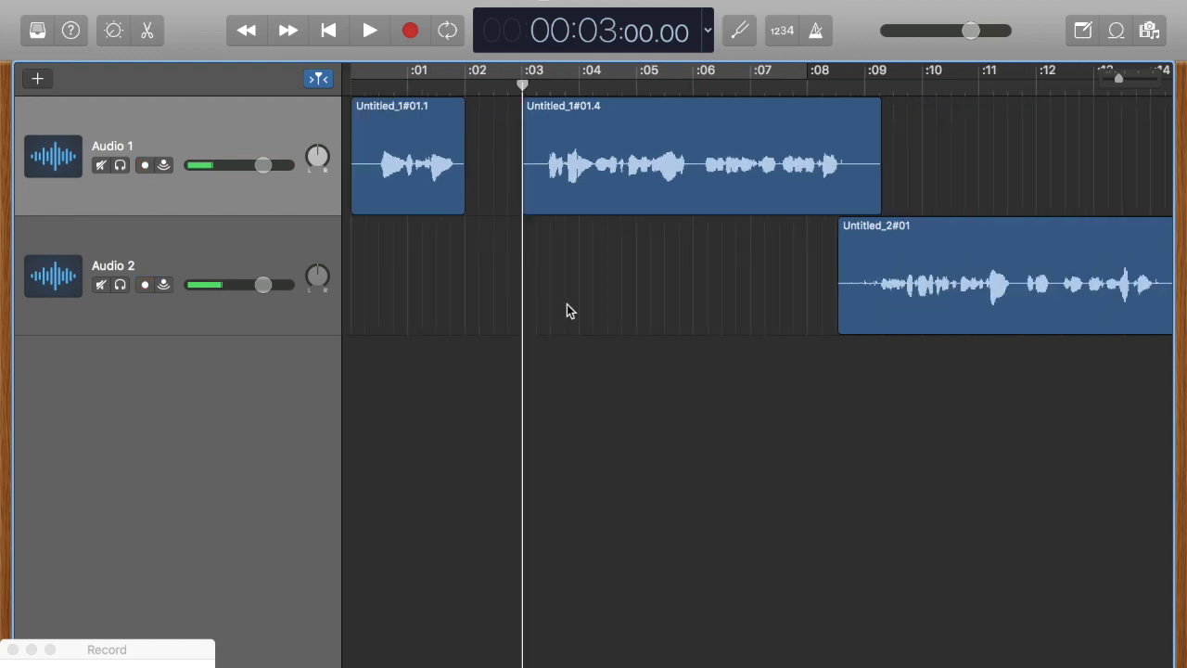
Step: Play the project from the start to hear the cut, raising the system volume
left_click(378, 86)
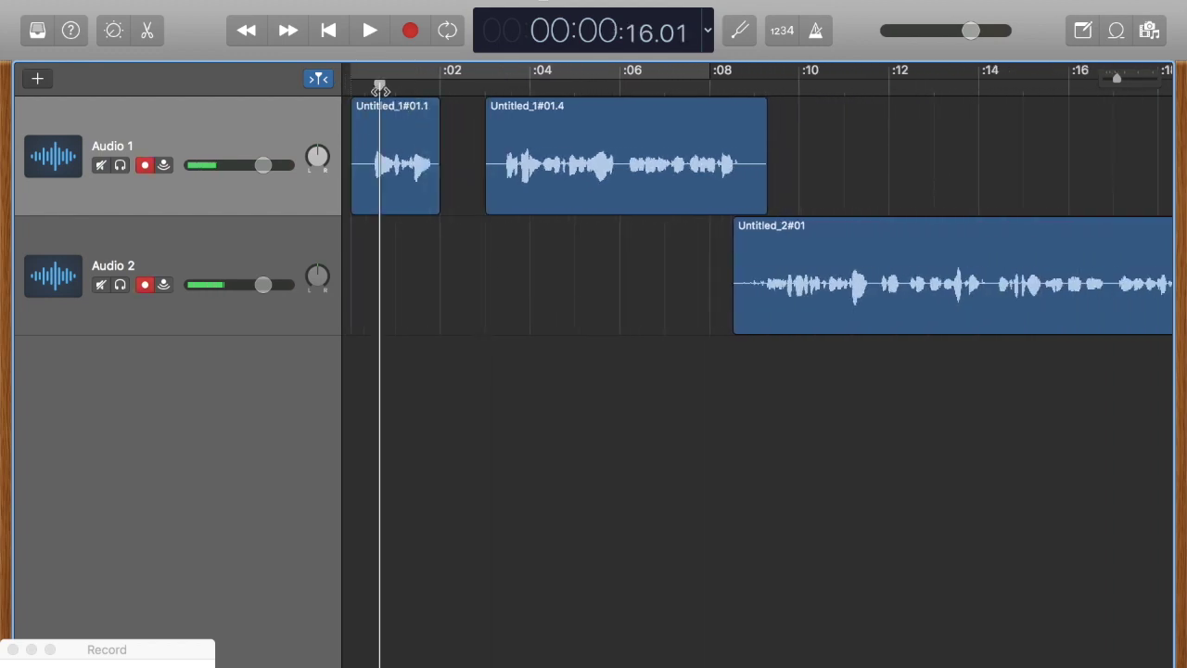
key("space")
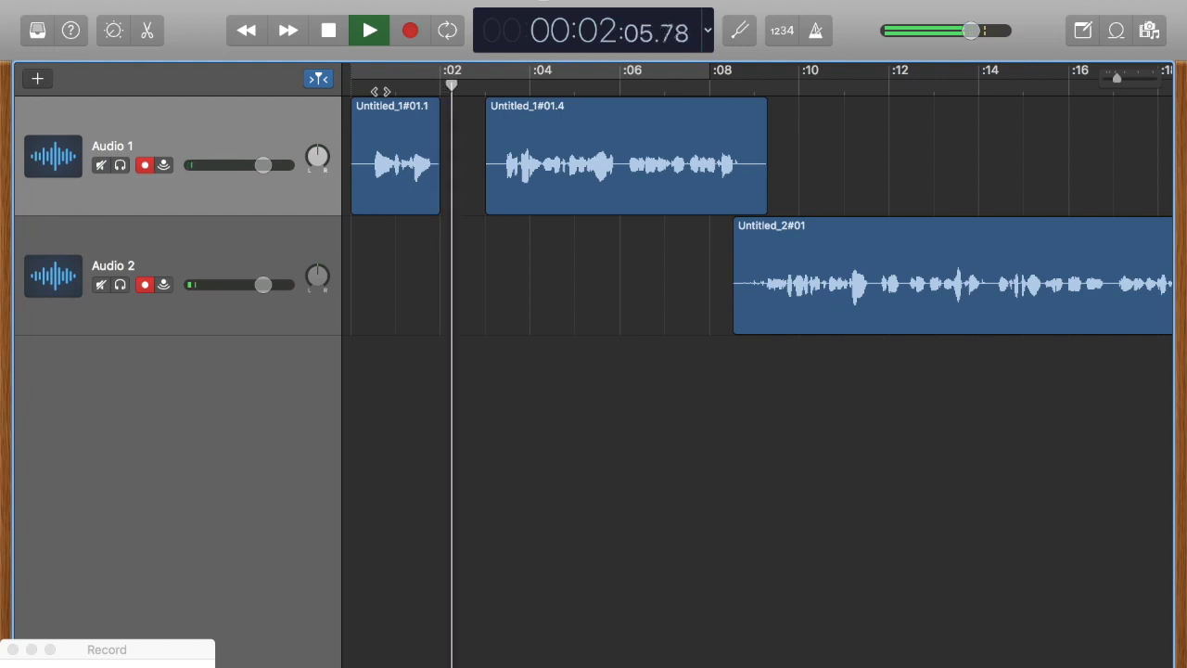
key("XF86AudioRaiseVolume")
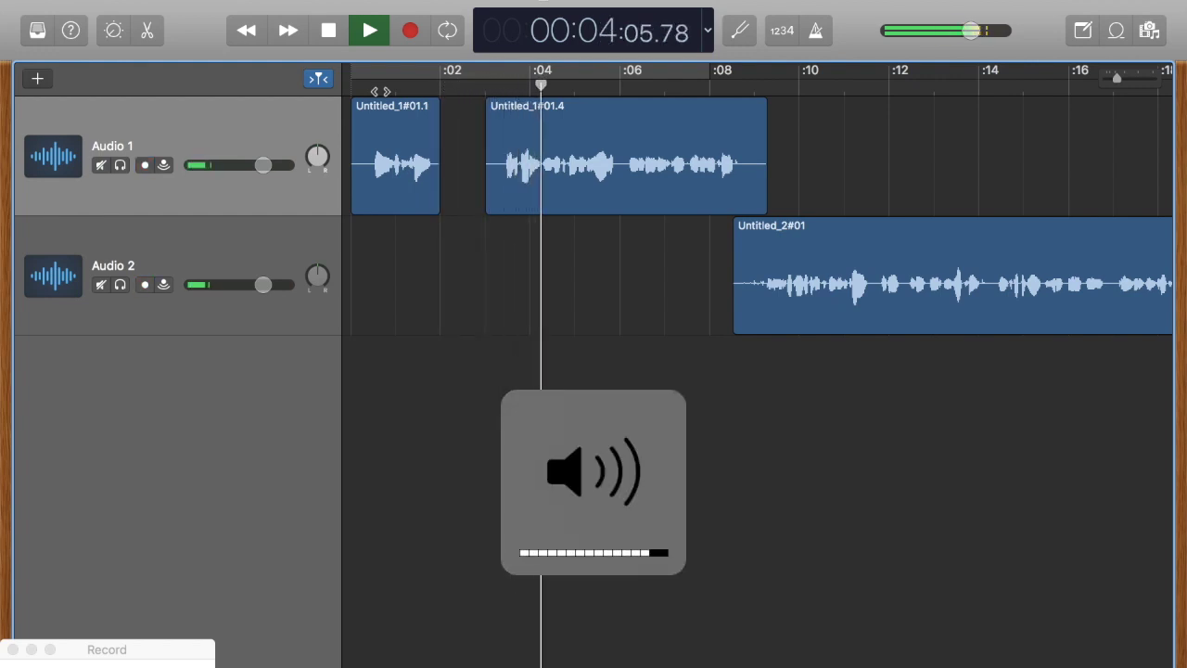
key("XF86AudioRaiseVolume")
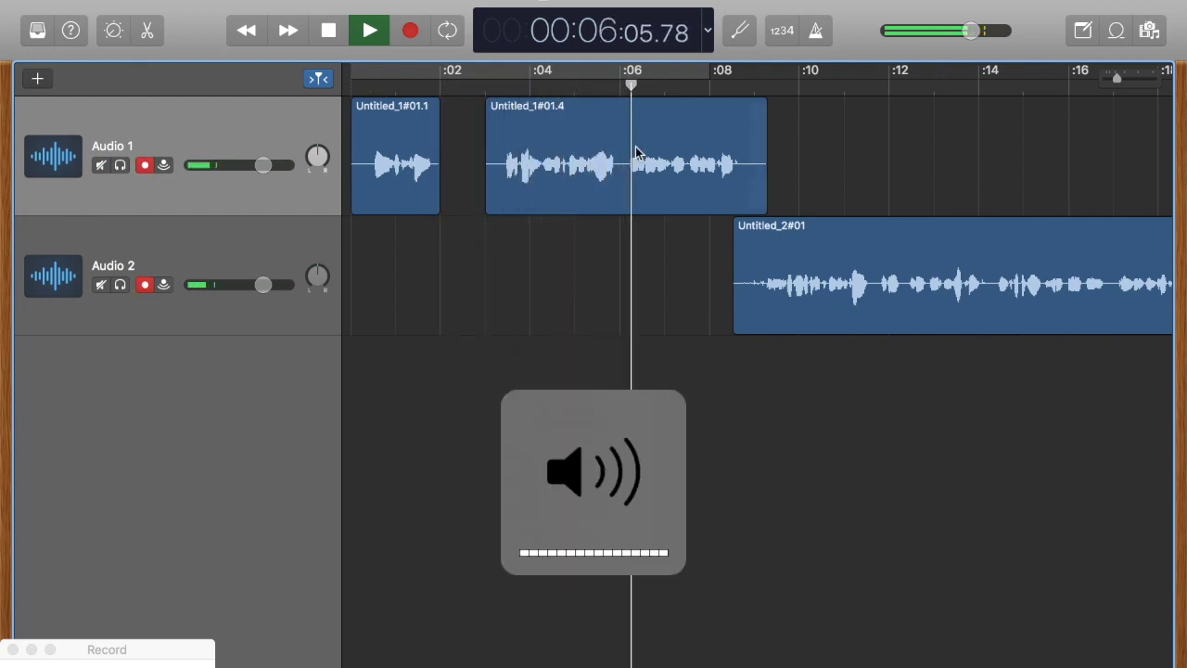
left_click(339, 36)
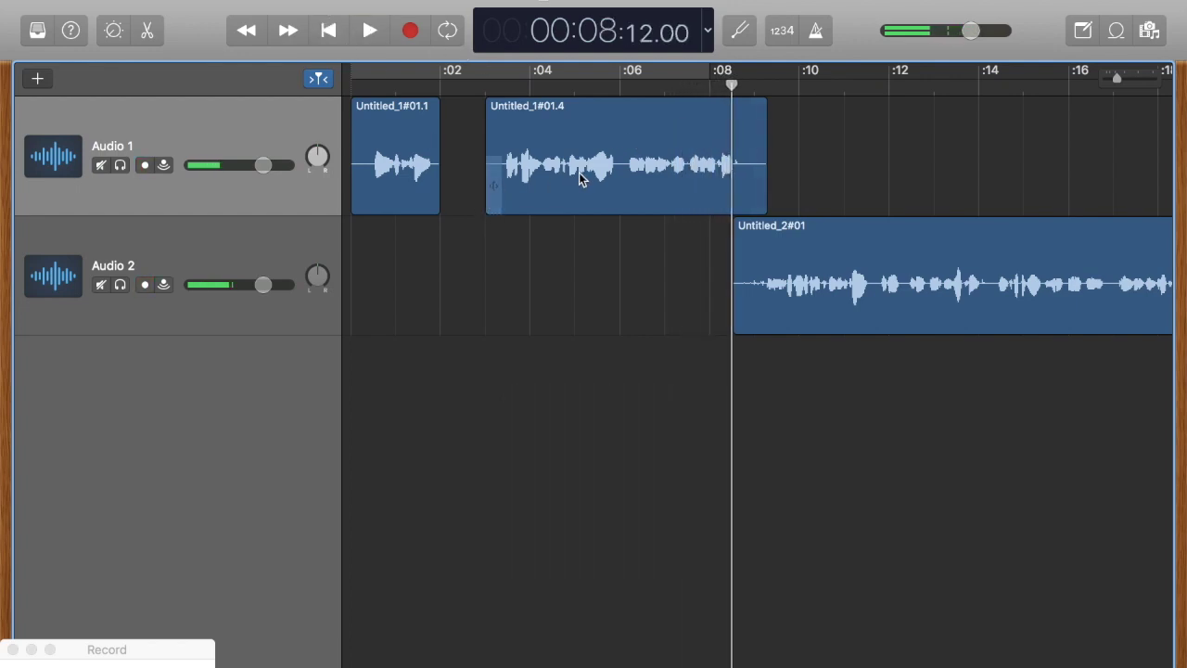
Step: Move the clips after the gap left on both tracks to close it, then replay
left_click_drag(470, 144, 805, 288)
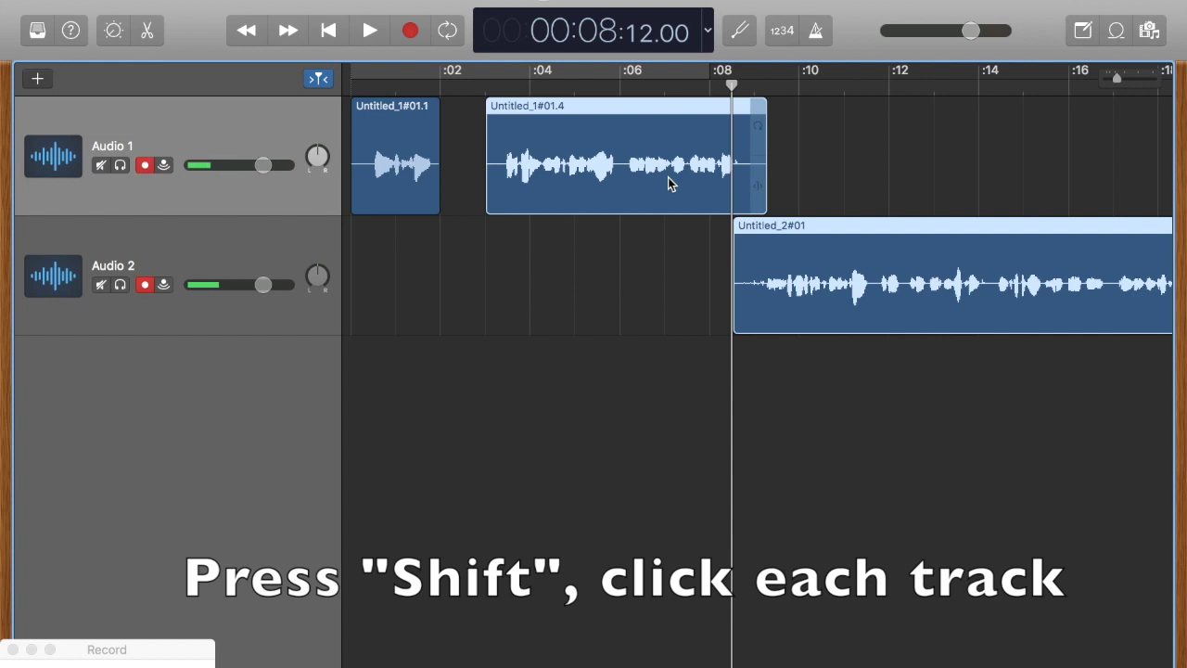
left_click_drag(668, 180, 621, 172)
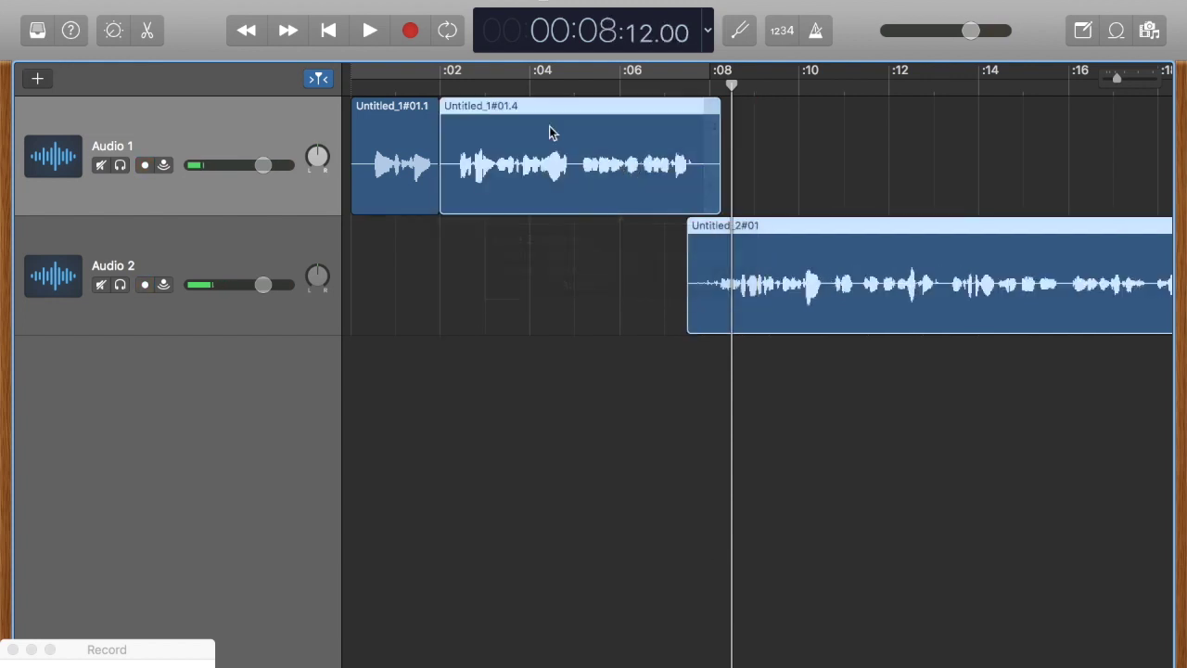
key("Return")
key("space")
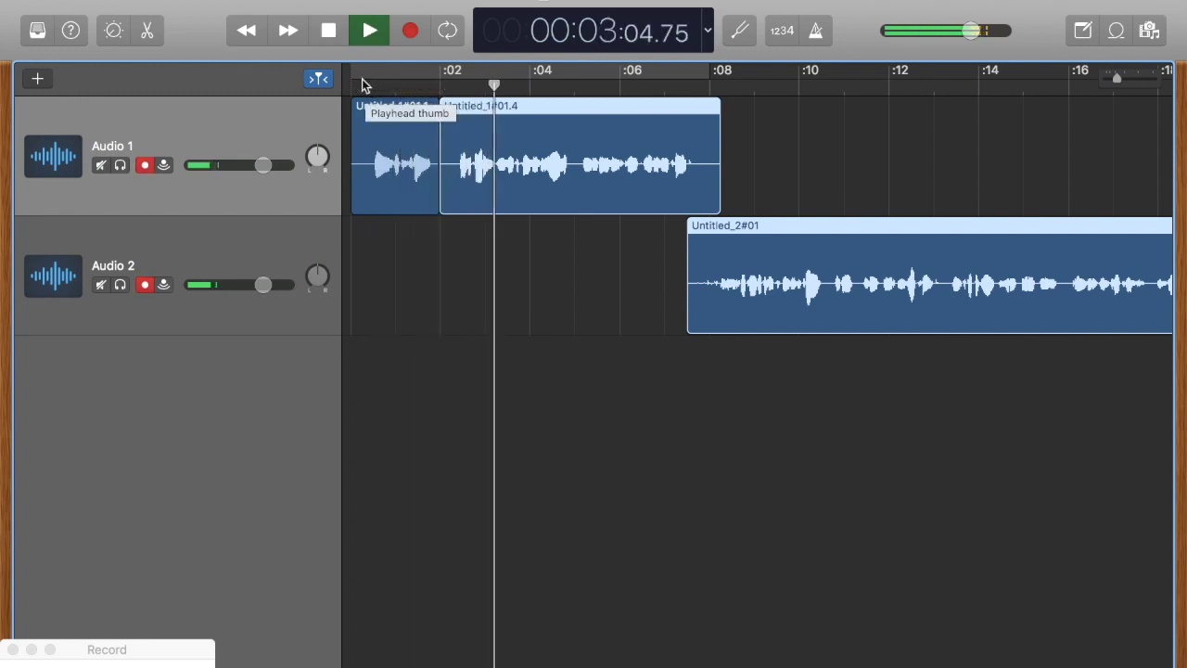
left_click(328, 31)
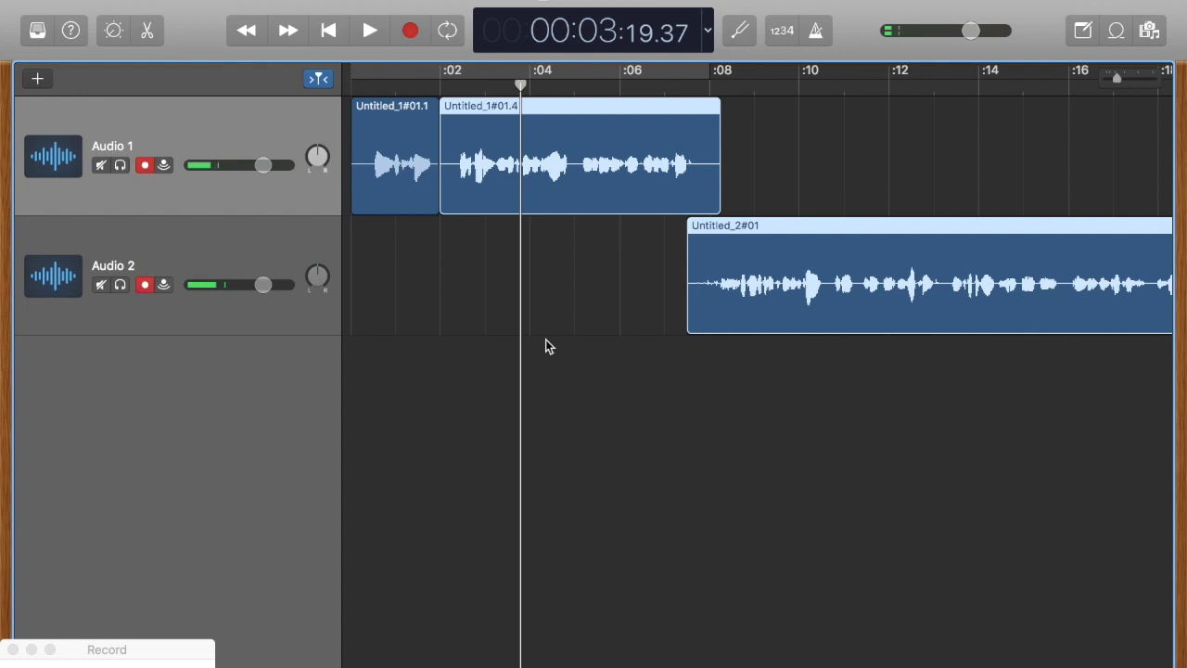
scroll(545, 346, "down", 5)
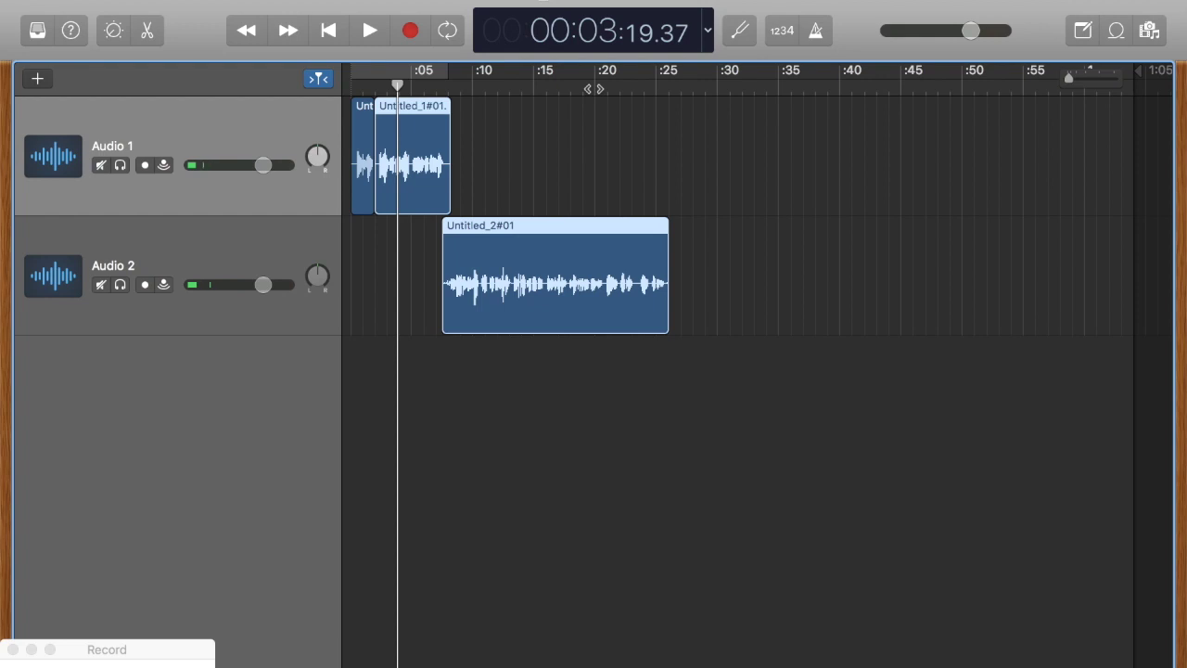
Step: Split Audio 2 at about :20.5 and :23, delete the middle piece, and slide Untitled_2#01.4 left
left_click(593, 86)
scroll(595, 258, "up", 5)
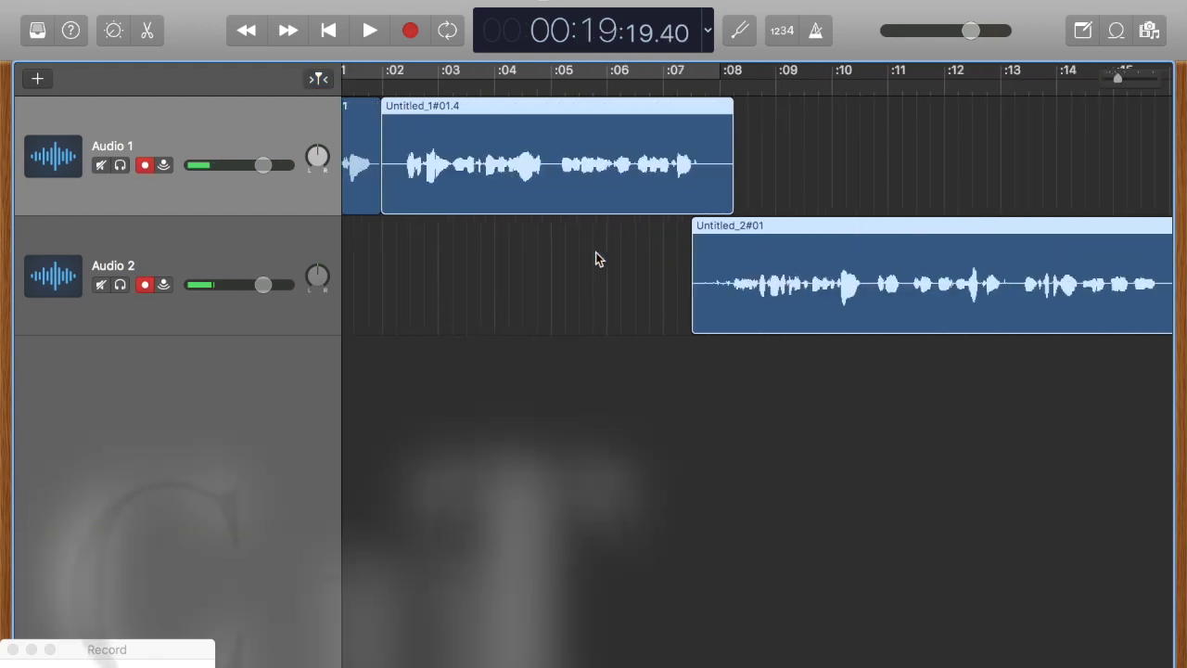
scroll(596, 252, "right", 10)
left_click_drag(655, 85, 710, 100)
key("cmd+t")
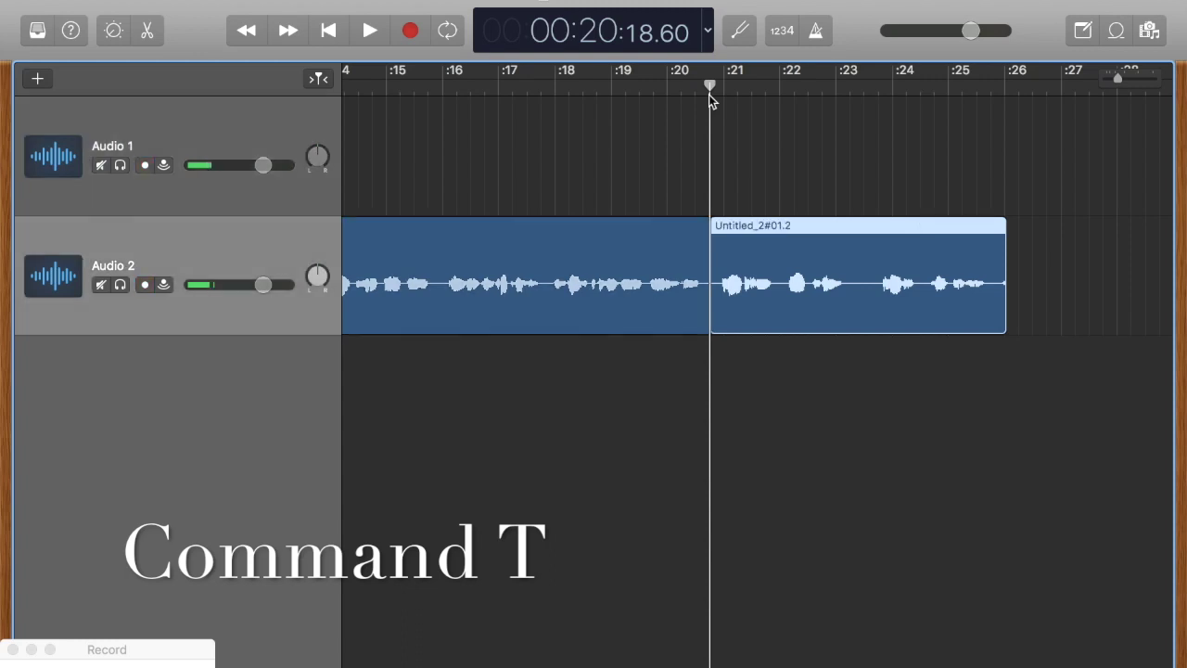
left_click(853, 94)
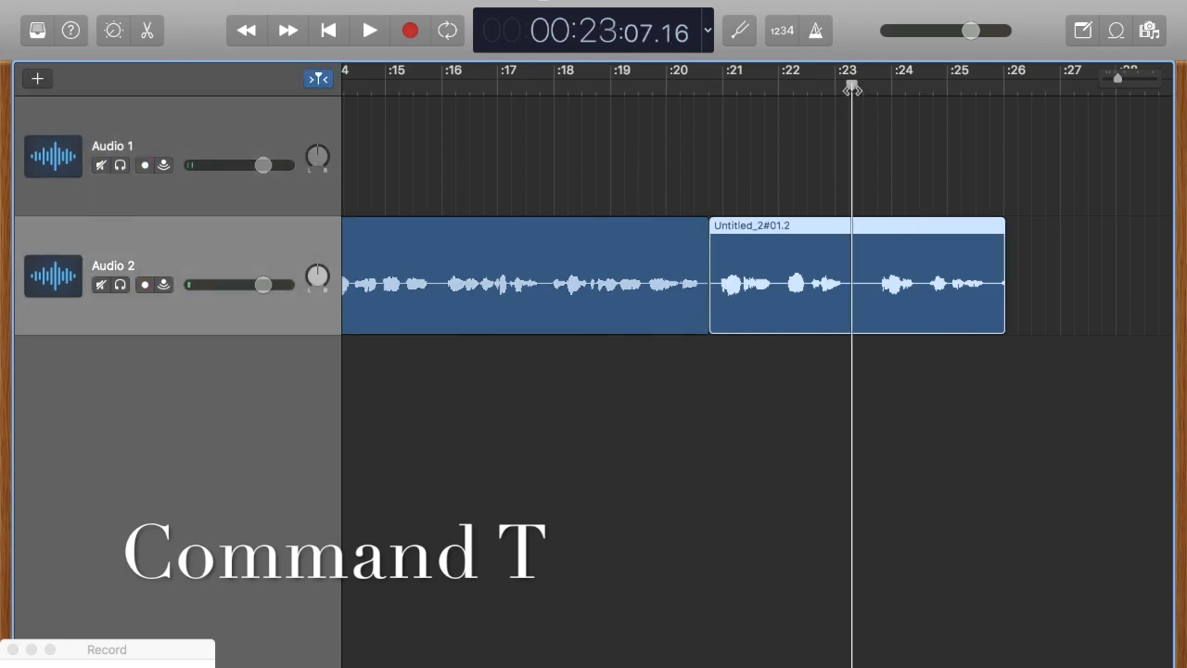
key("super+t")
left_click(802, 259)
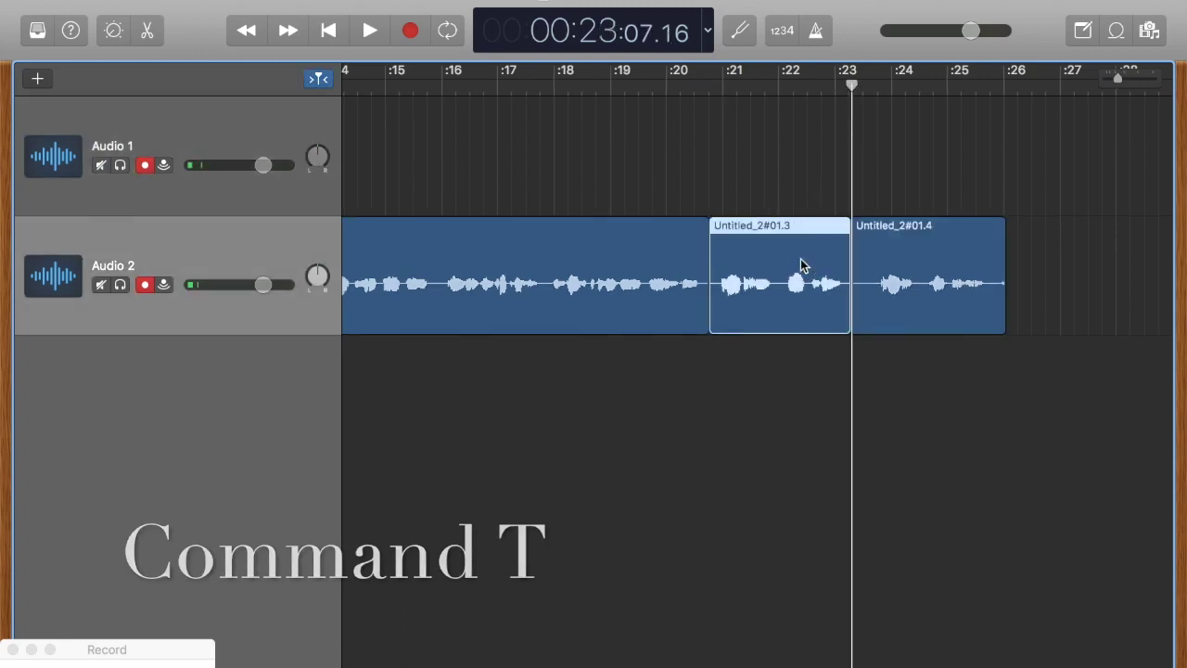
key("Delete")
left_click_drag(914, 270, 769, 269)
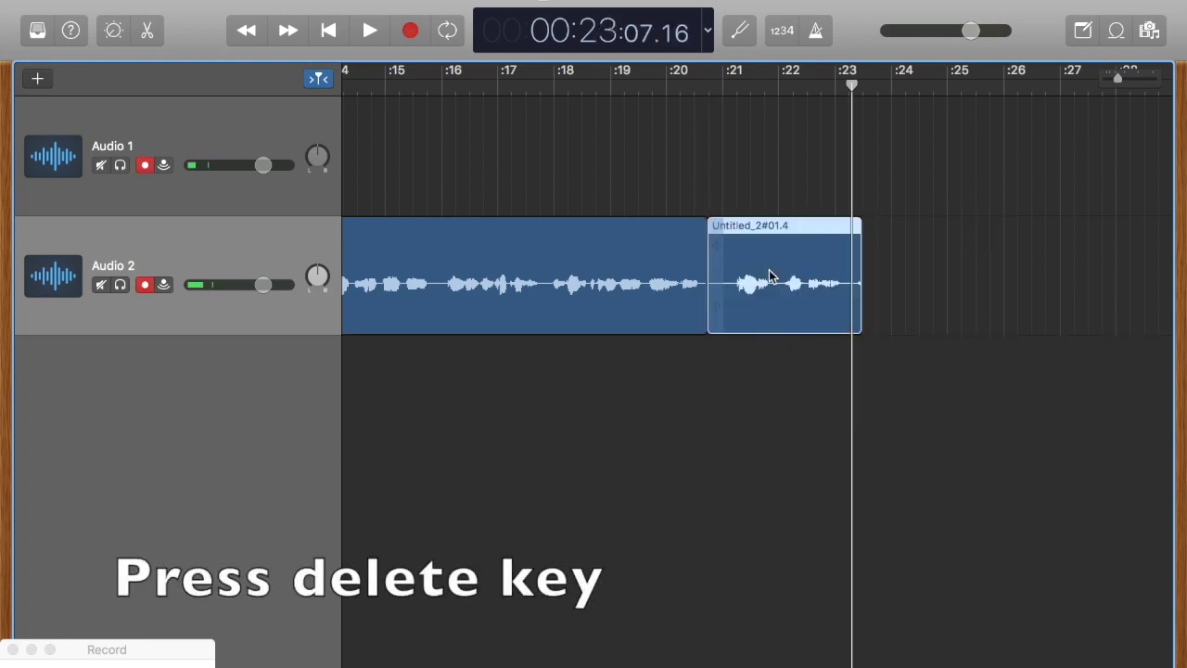
key("super+Left")
key("super+Left")
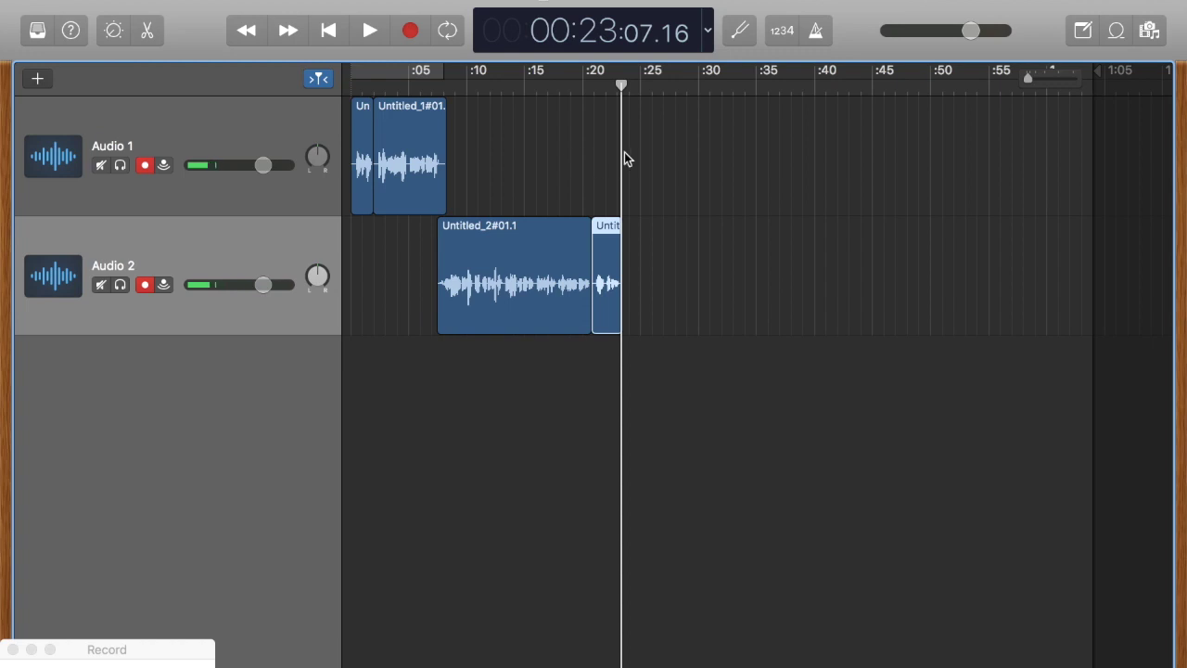
Step: Select all four speech regions and shift them about five seconds later on the timeline
left_click_drag(753, 154, 353, 275)
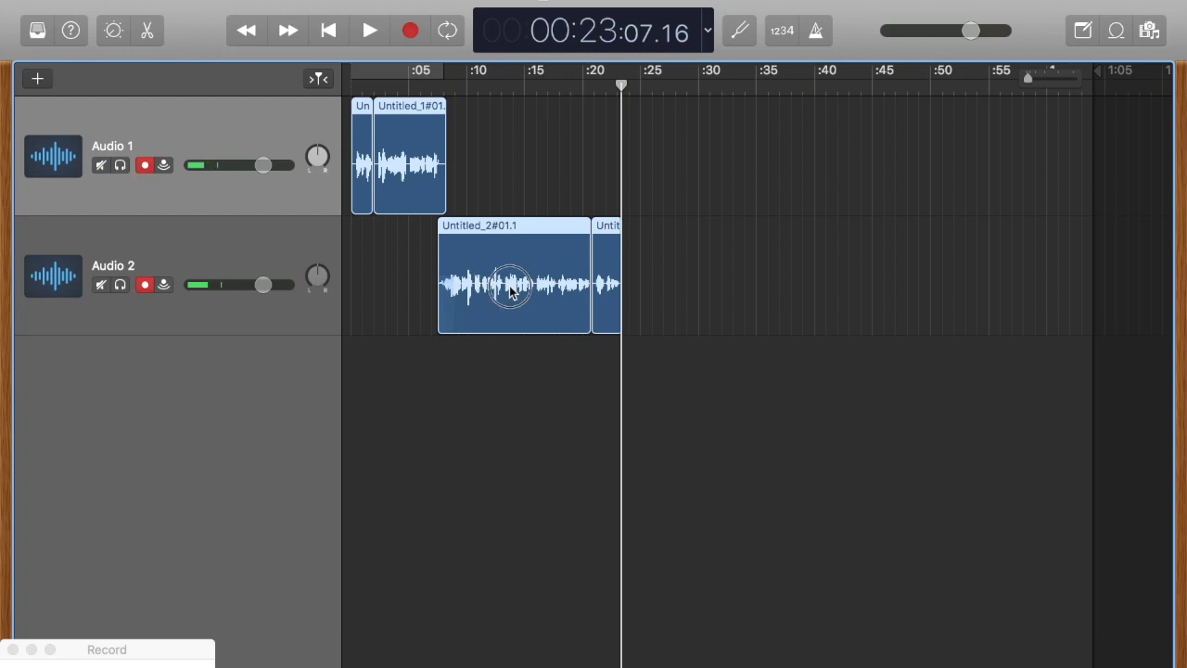
left_click_drag(511, 287, 570, 280)
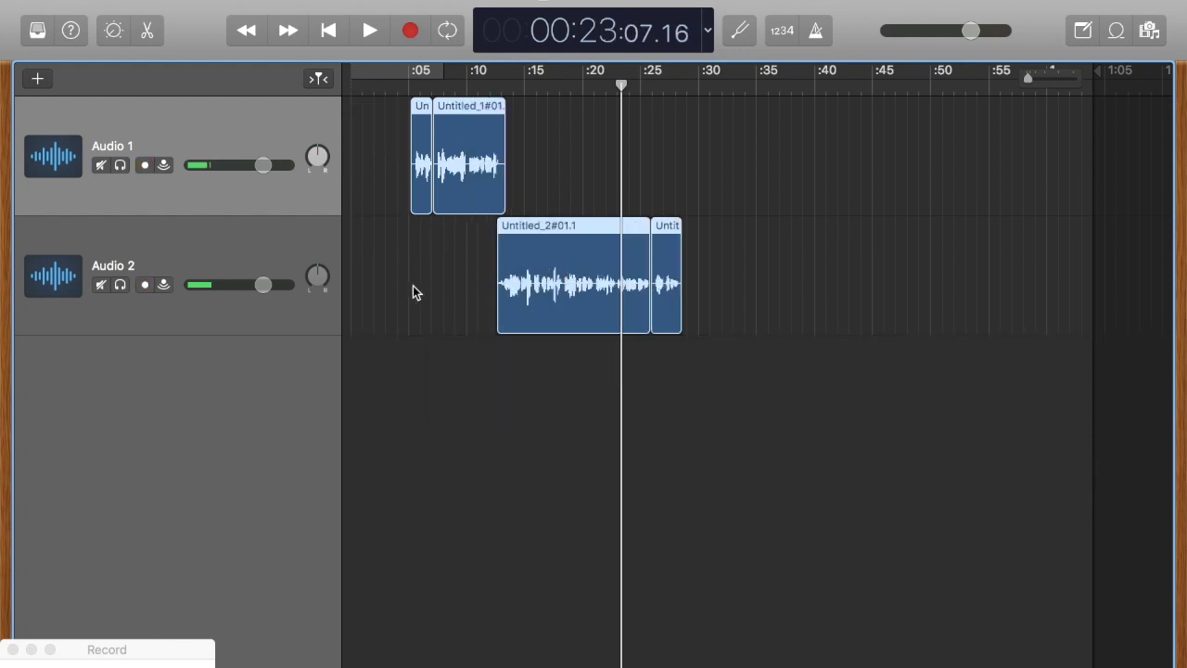
left_click(38, 78)
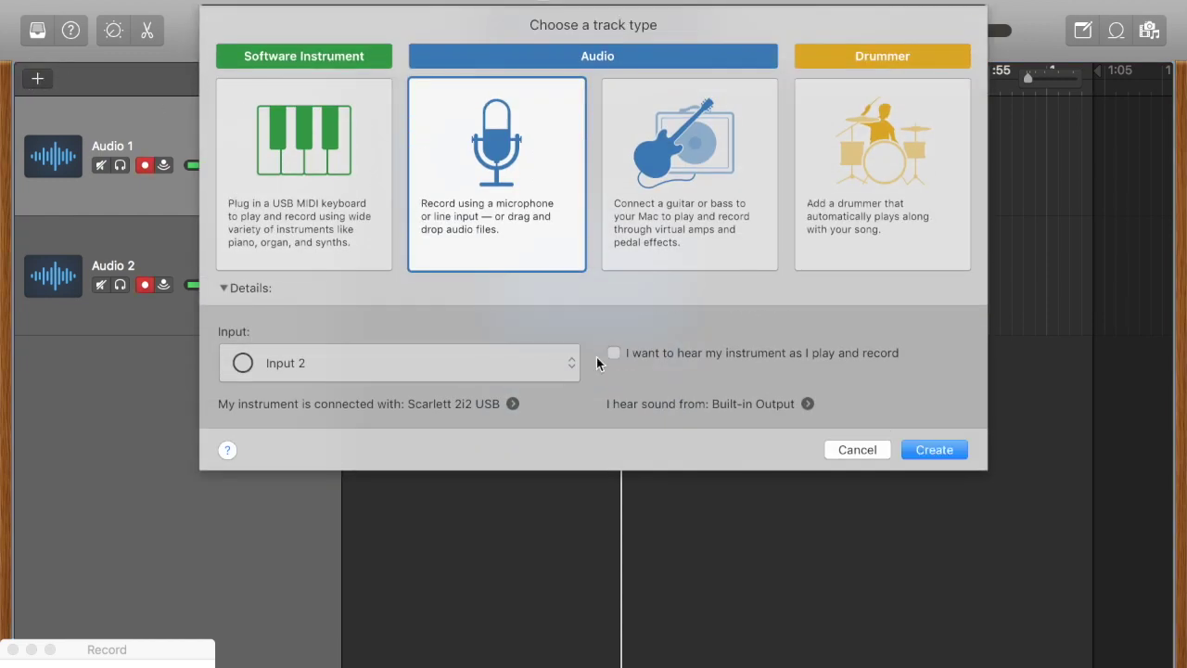
Step: Create a new audio track, hide Smart Controls and Library, and put Audio 2 above Audio 3
left_click(915, 451)
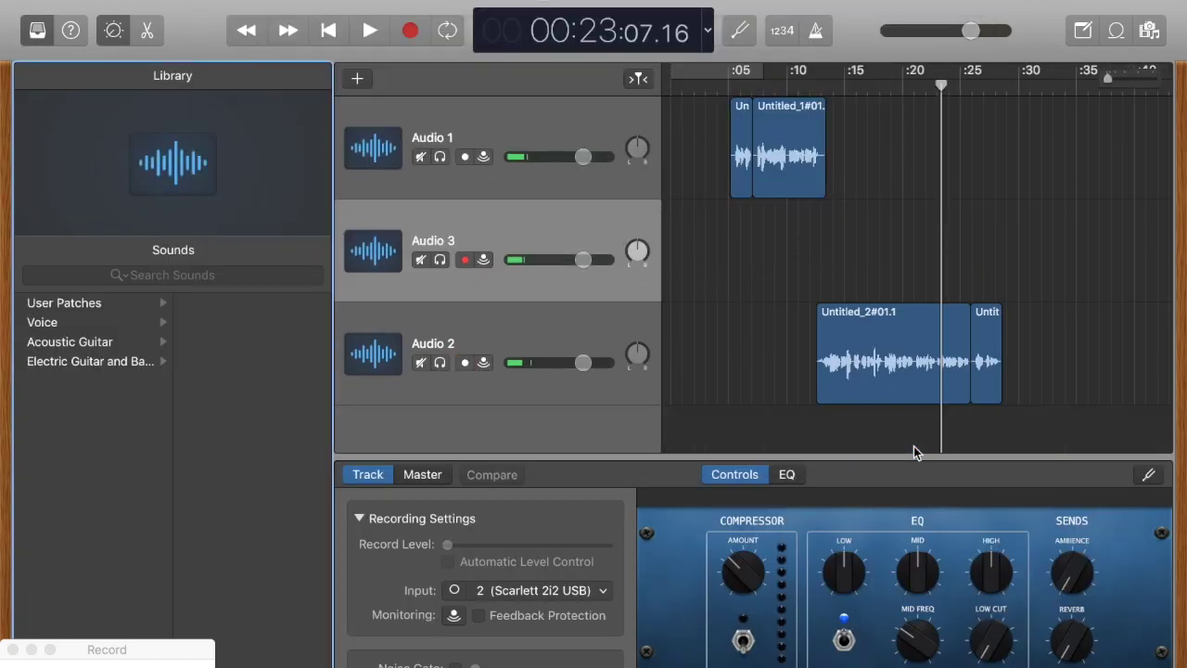
left_click(113, 30)
left_click(29, 30)
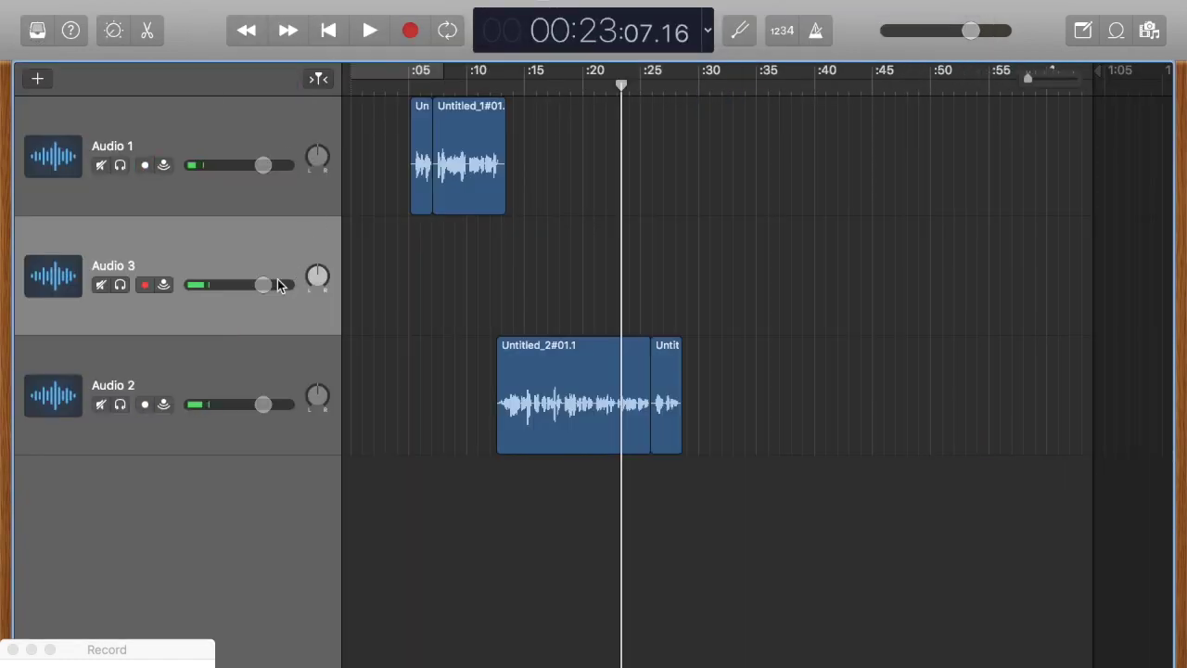
left_click_drag(197, 367, 212, 257)
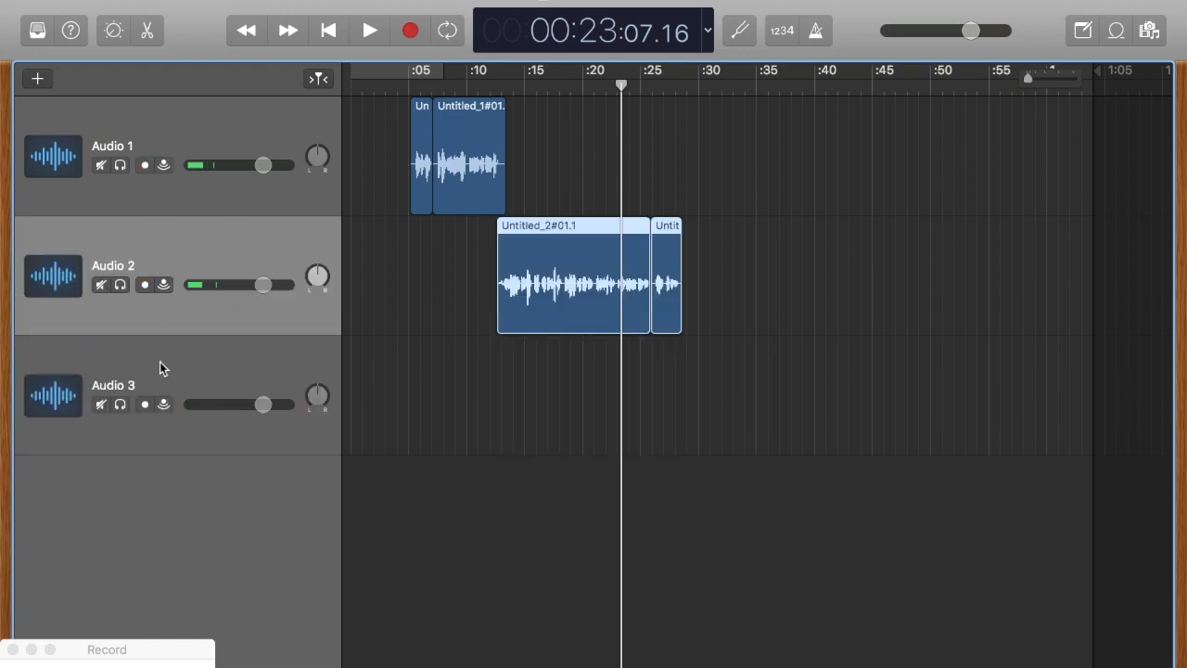
left_click_drag(620, 85, 318, 80)
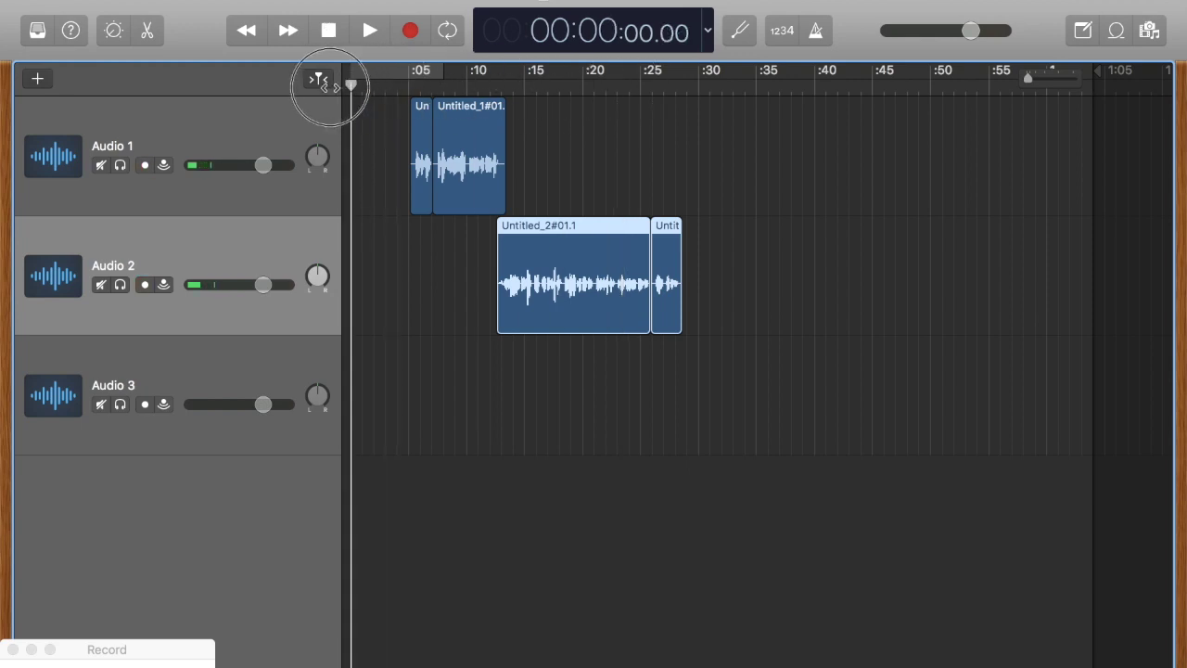
left_click(1116, 33)
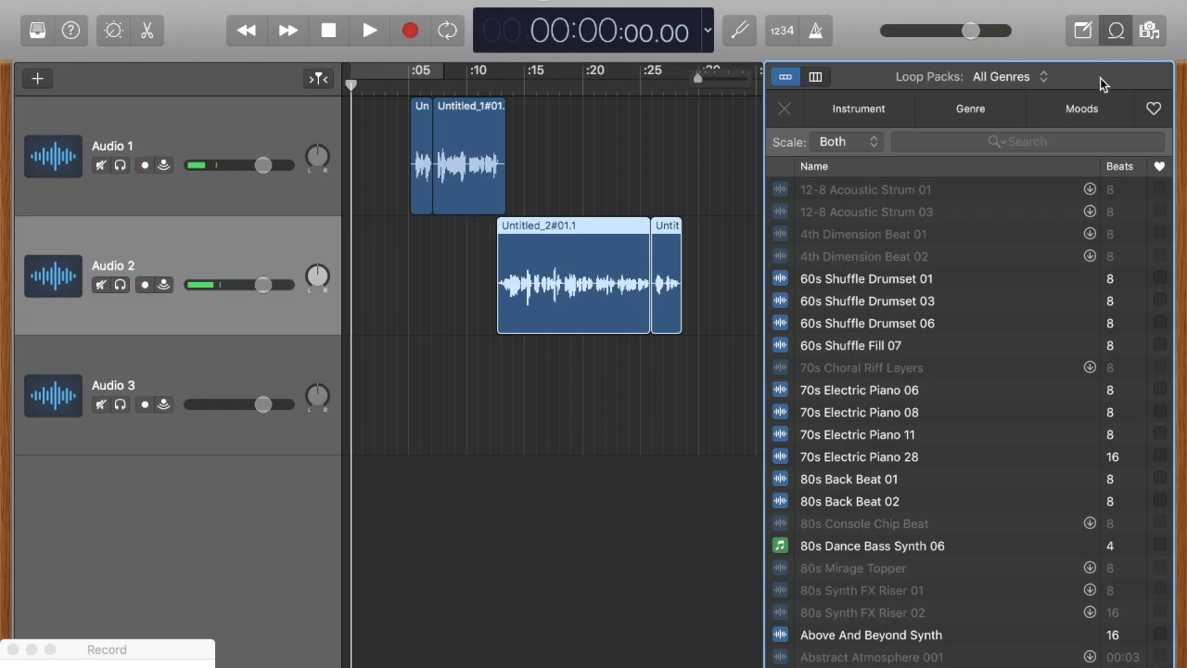
Step: Filter loops to Favorites and place Left Coast Piano at the start of Audio 3
left_click(1155, 111)
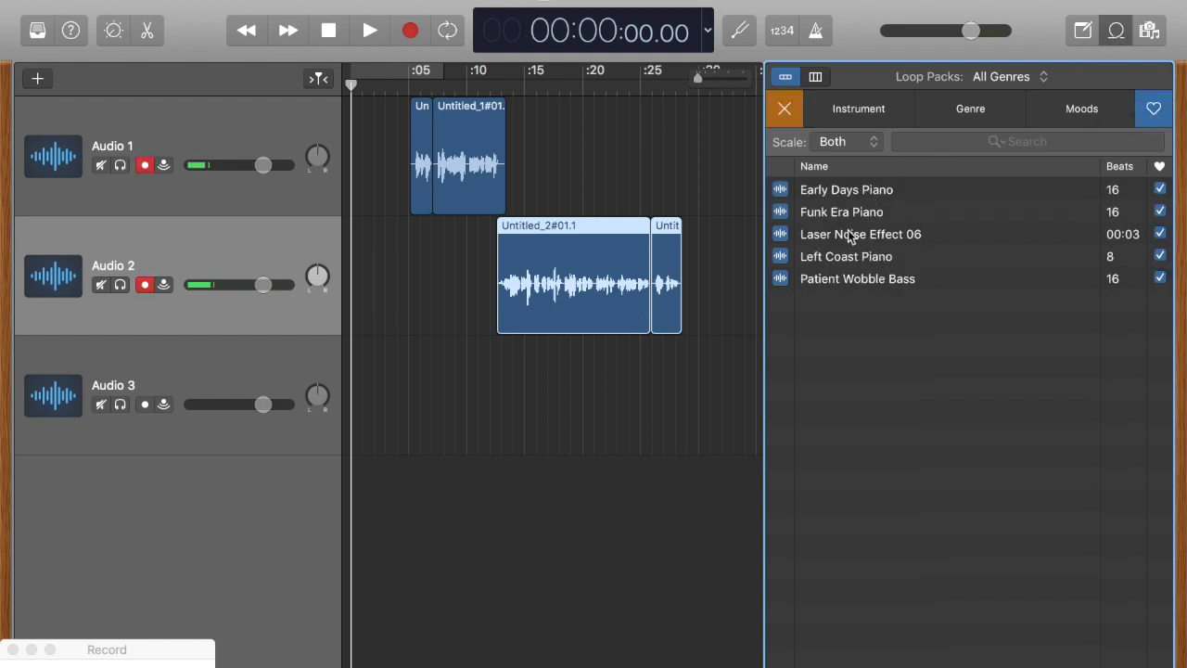
left_click(837, 259)
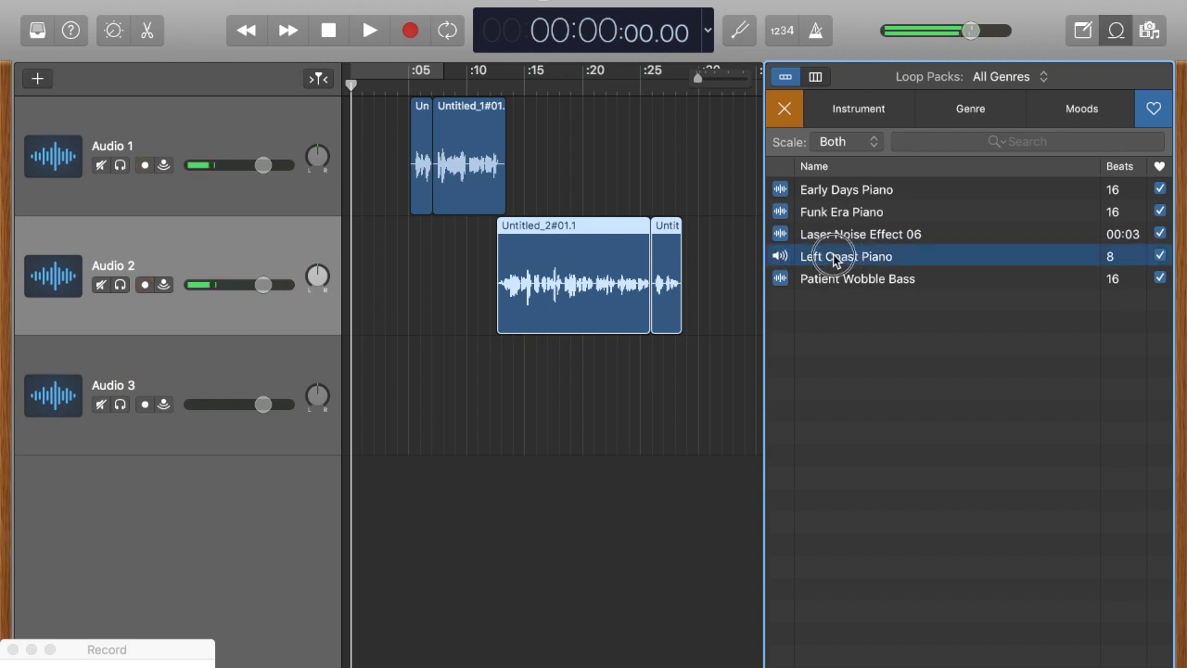
left_click_drag(835, 260, 313, 414)
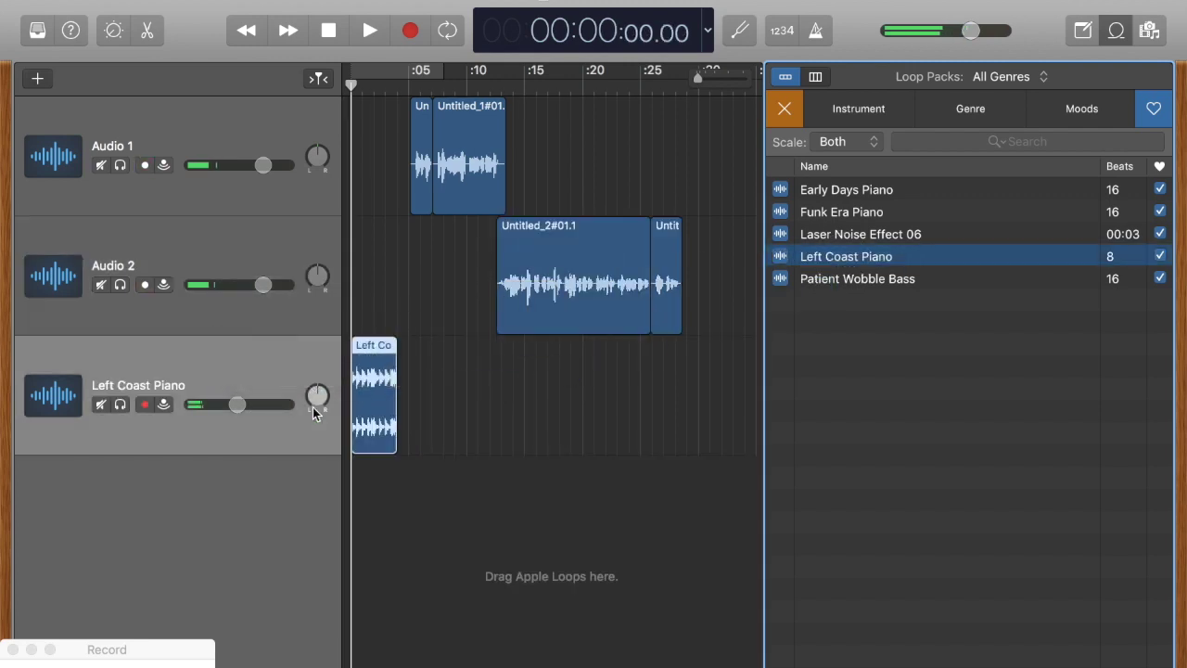
Step: Shift the three speech regions earlier to overlap the piano loop and play back to check
key("super+Right")
key("super+Right")
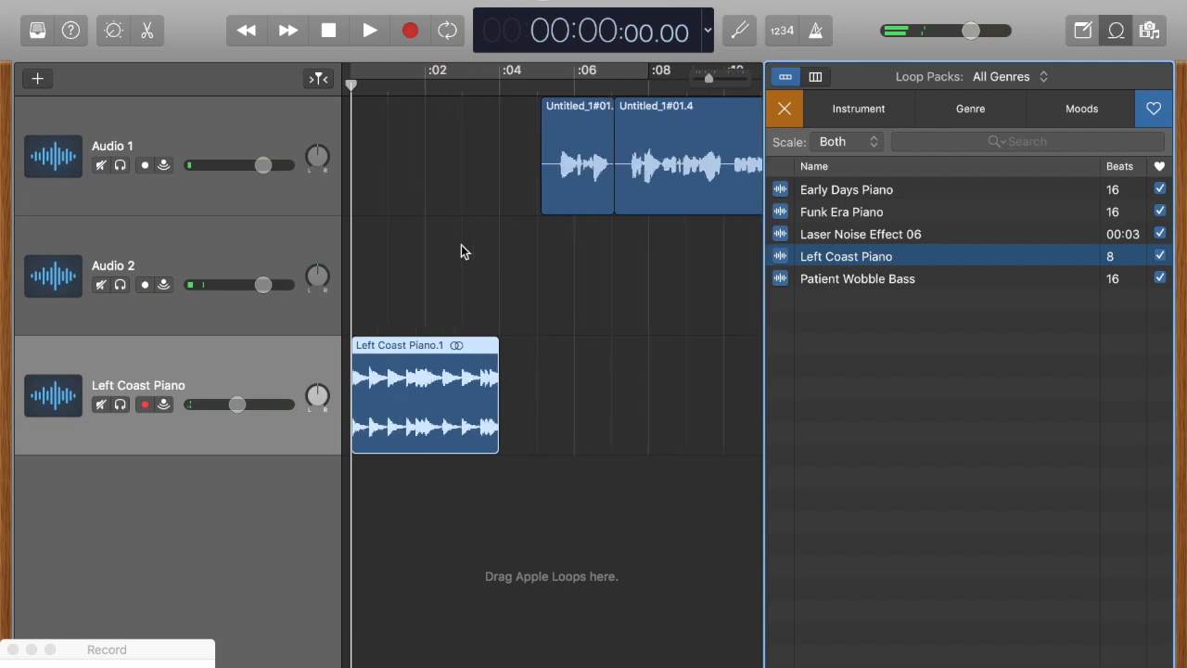
key("super+Left")
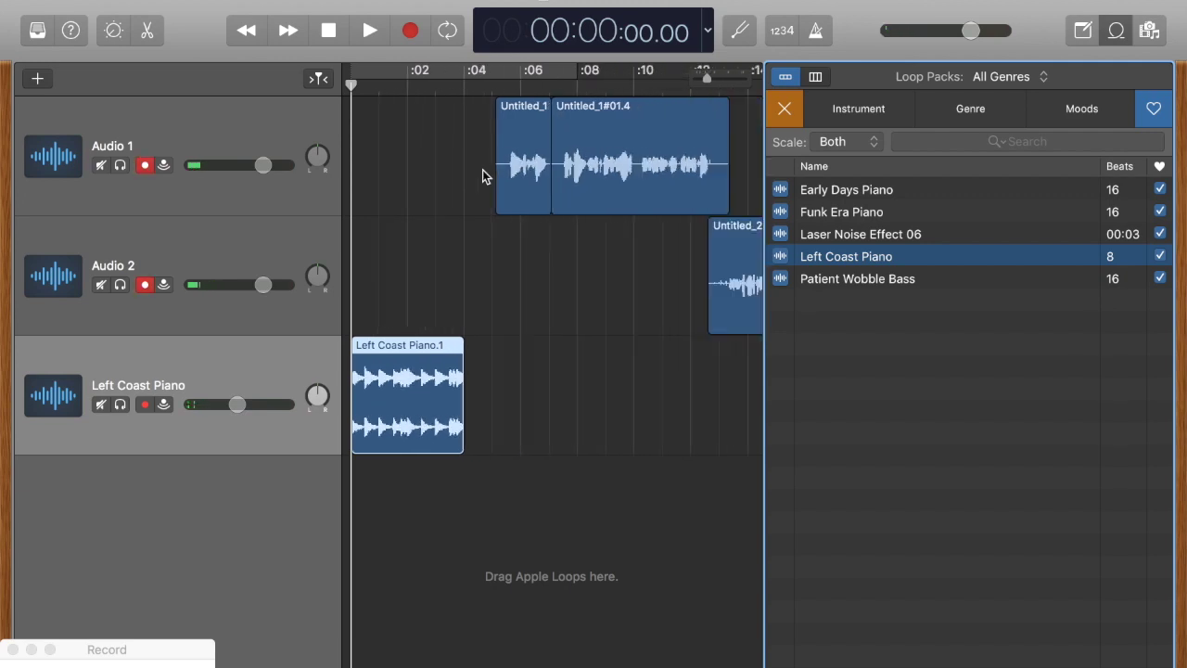
left_click_drag(482, 170, 726, 309)
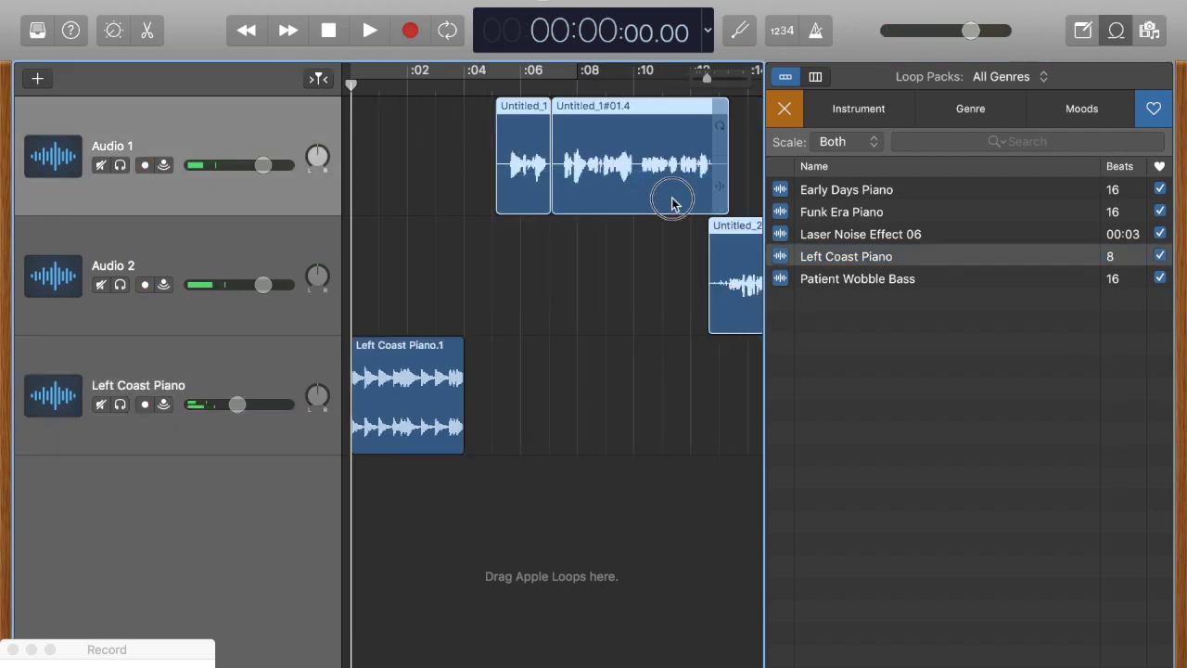
left_click_drag(676, 198, 552, 212)
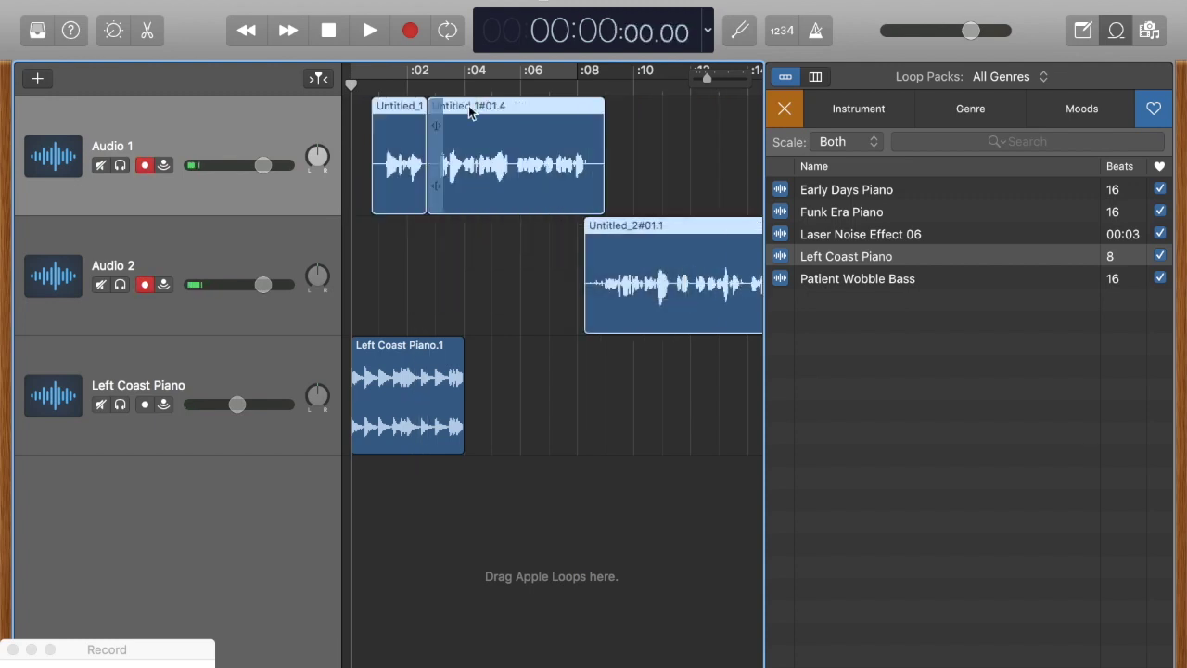
key("space")
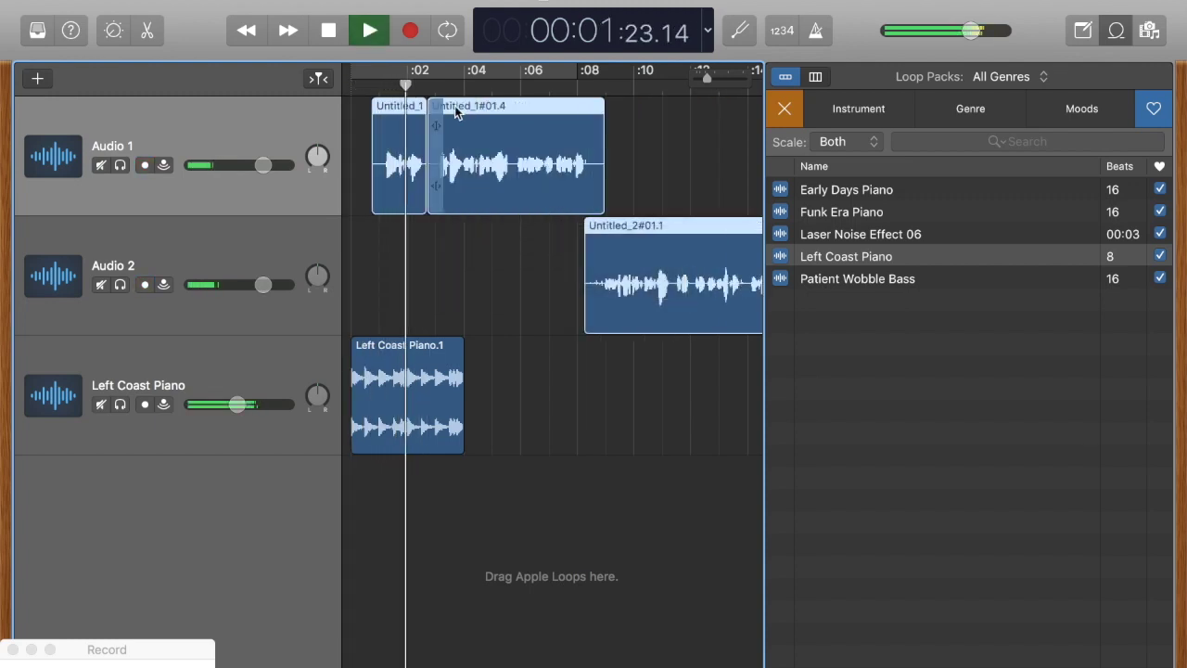
key("space")
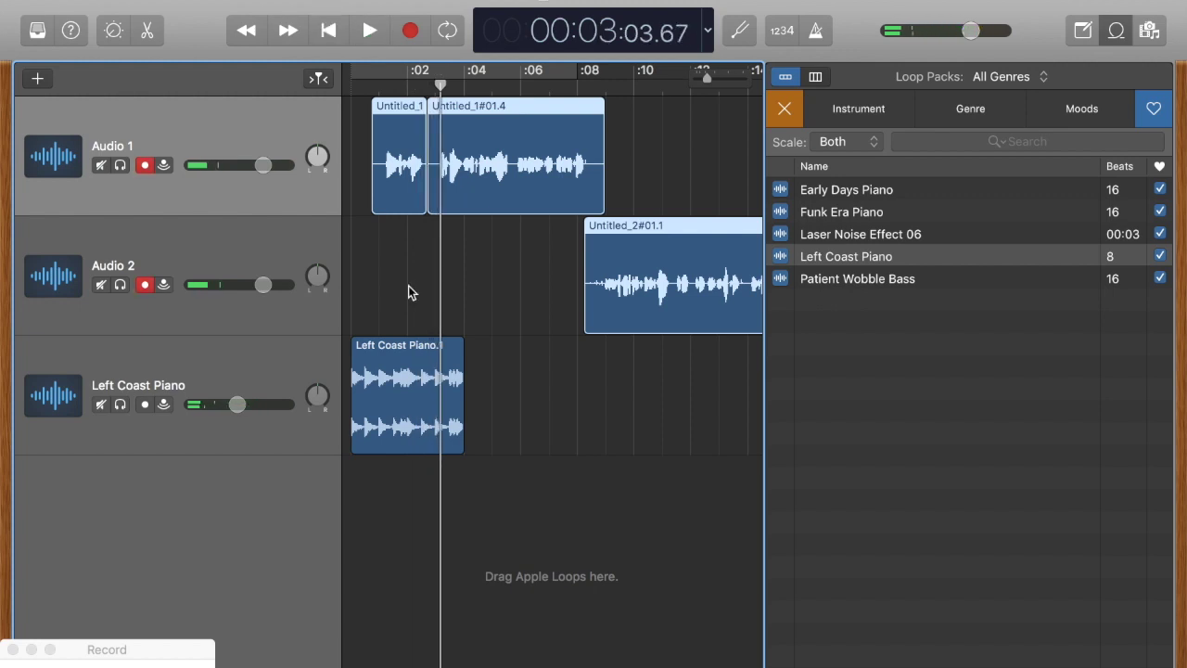
left_click(1115, 31)
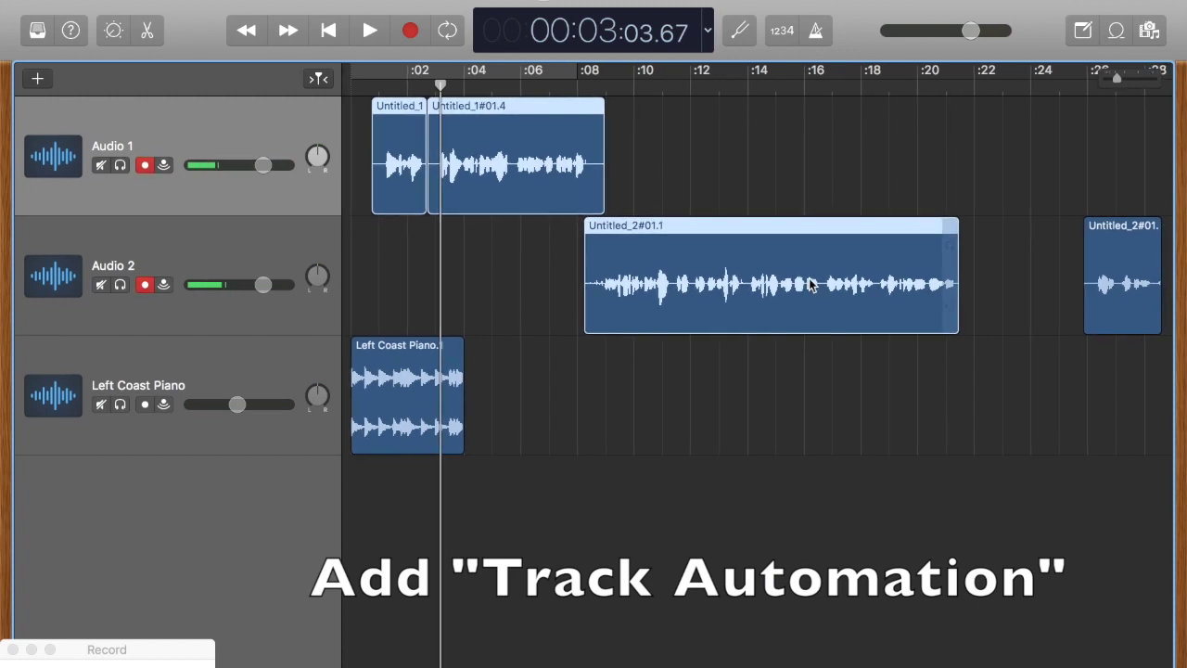
Step: Show automation and add two volume points fading Left Coast Piano down, then play from the start
key("a")
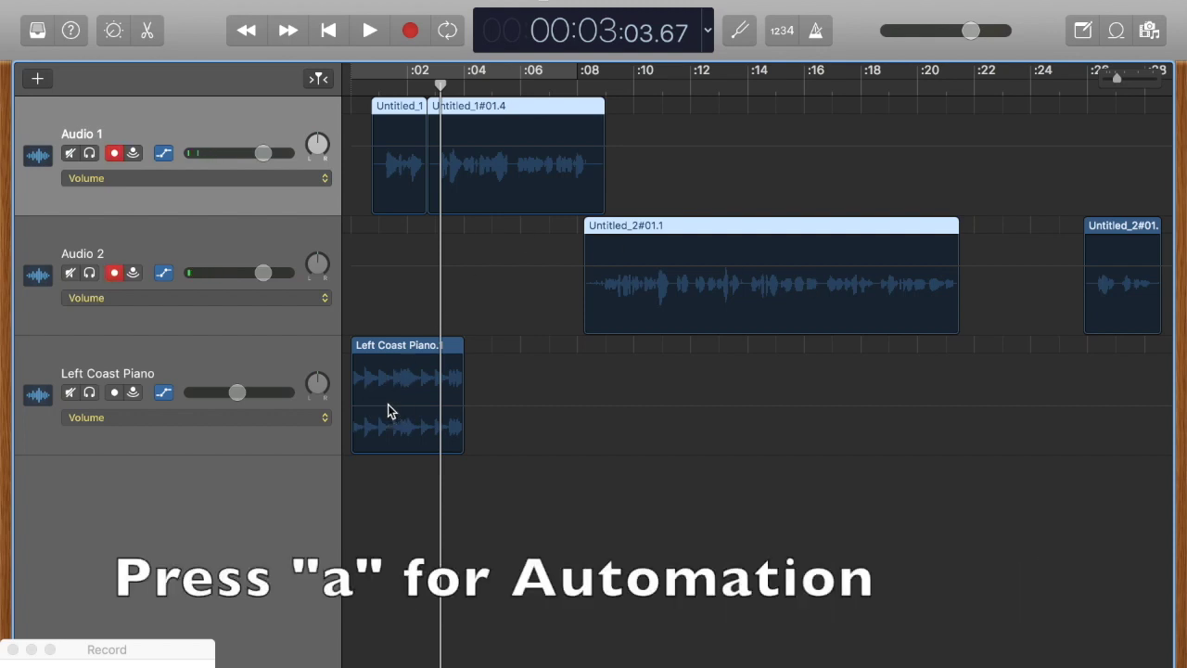
left_click(388, 405)
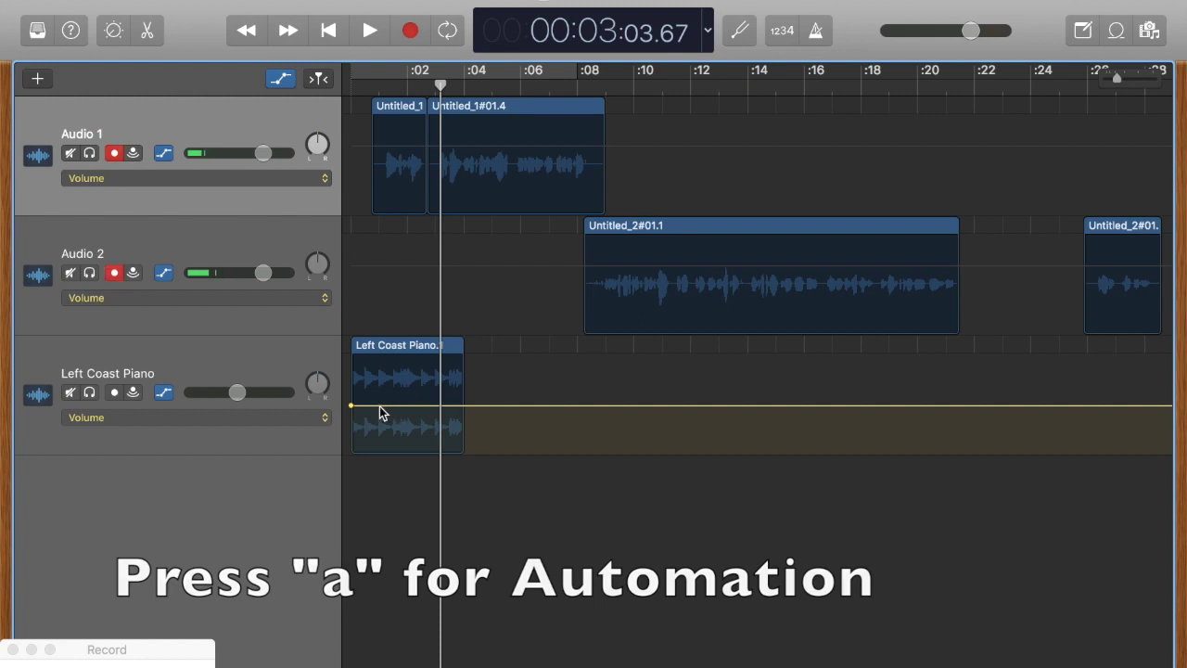
left_click(380, 406)
left_click(447, 406)
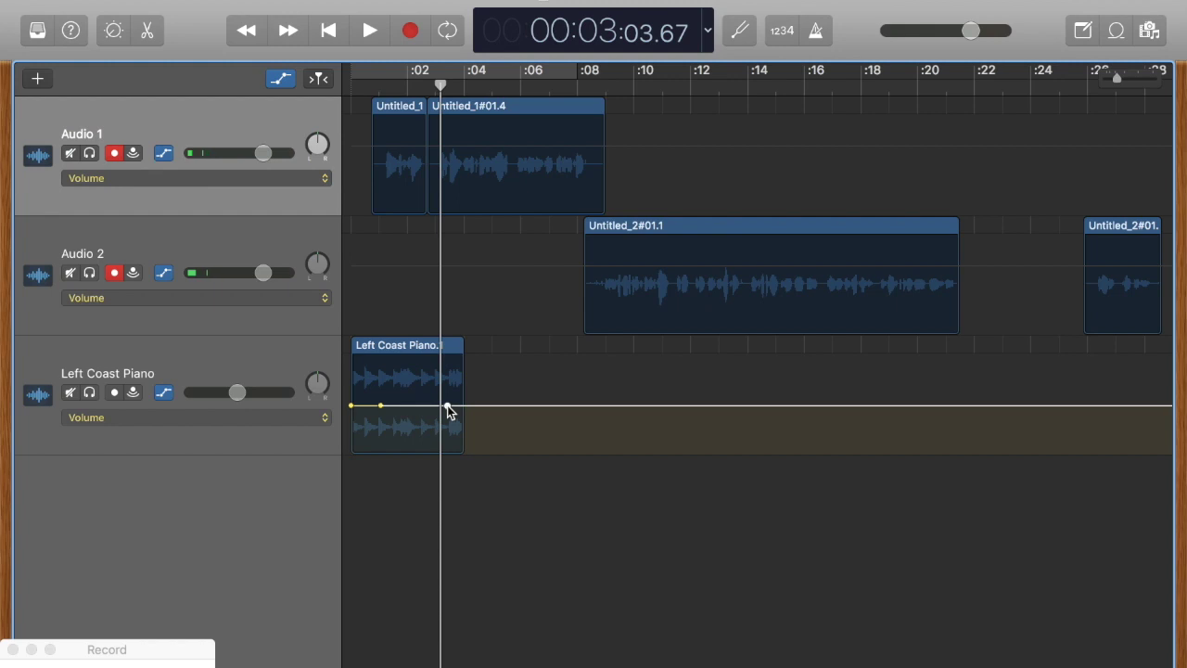
left_click_drag(447, 408, 490, 453)
left_click_drag(383, 406, 431, 434)
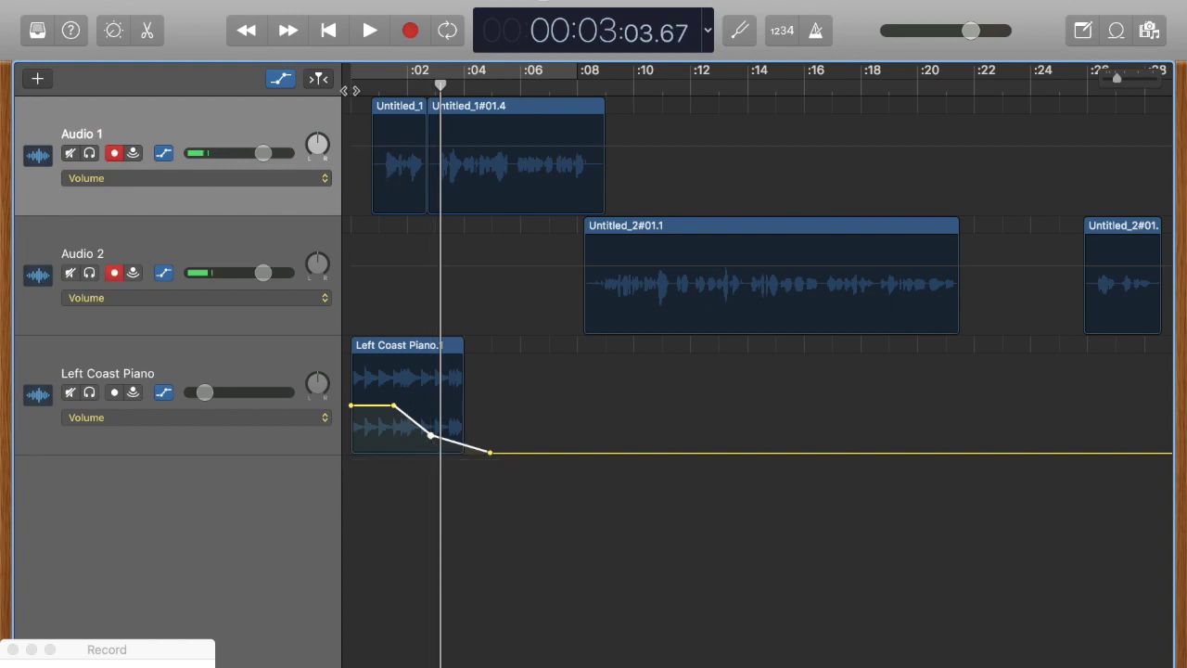
left_click(351, 88)
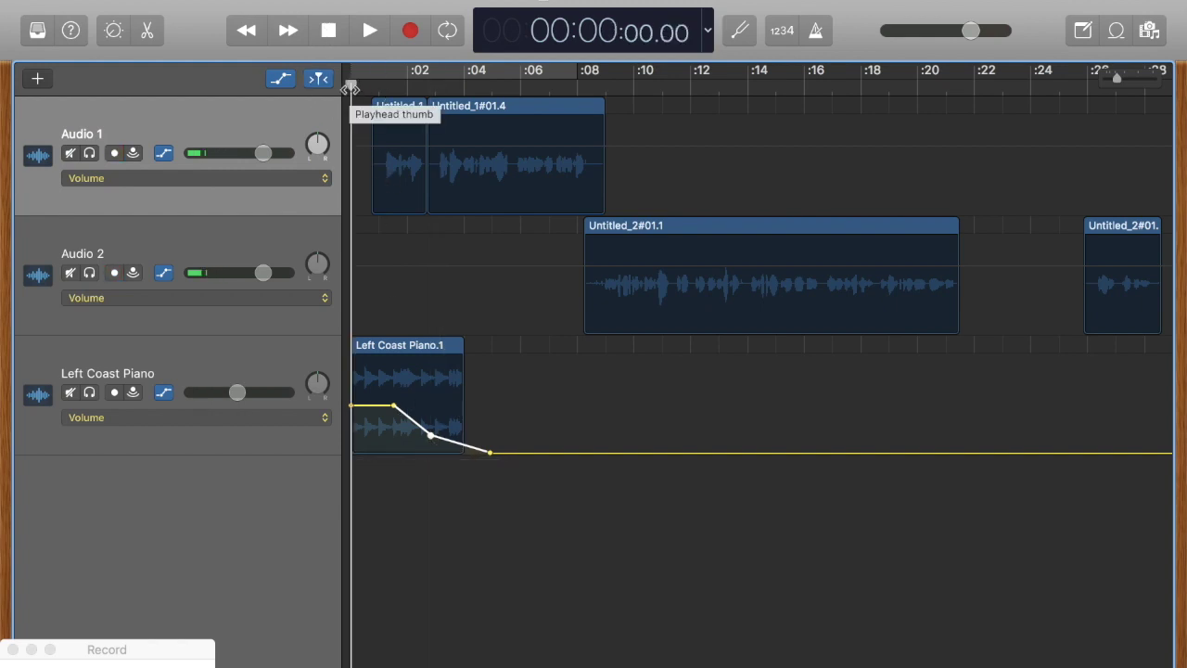
key("space")
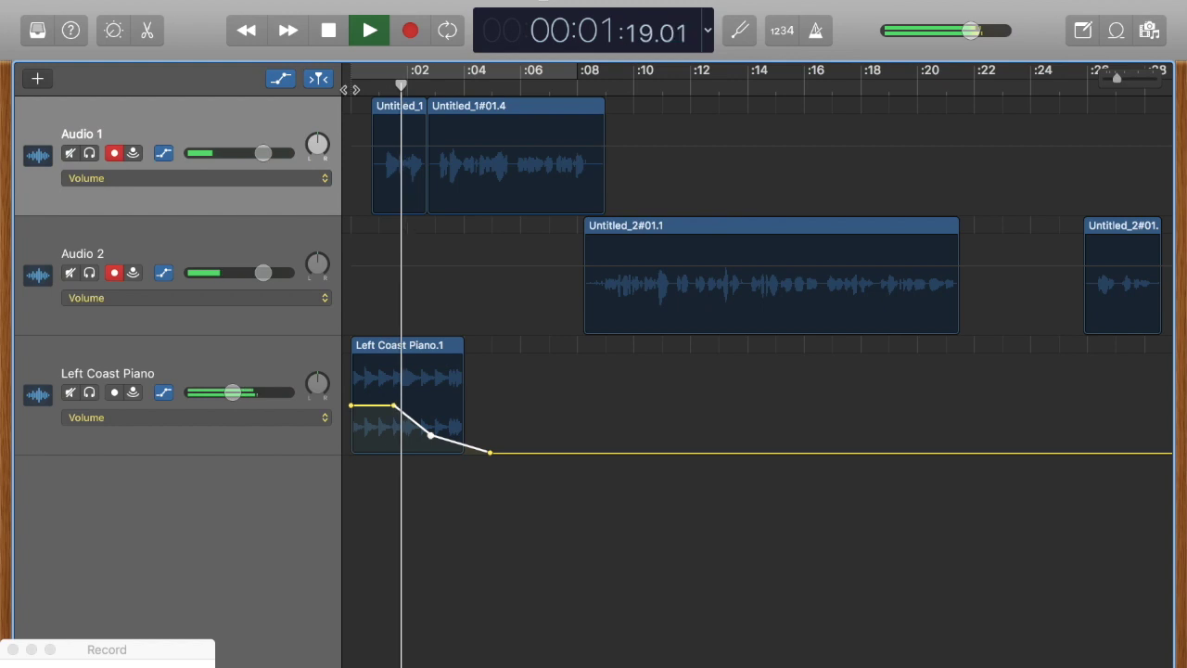
left_click(328, 31)
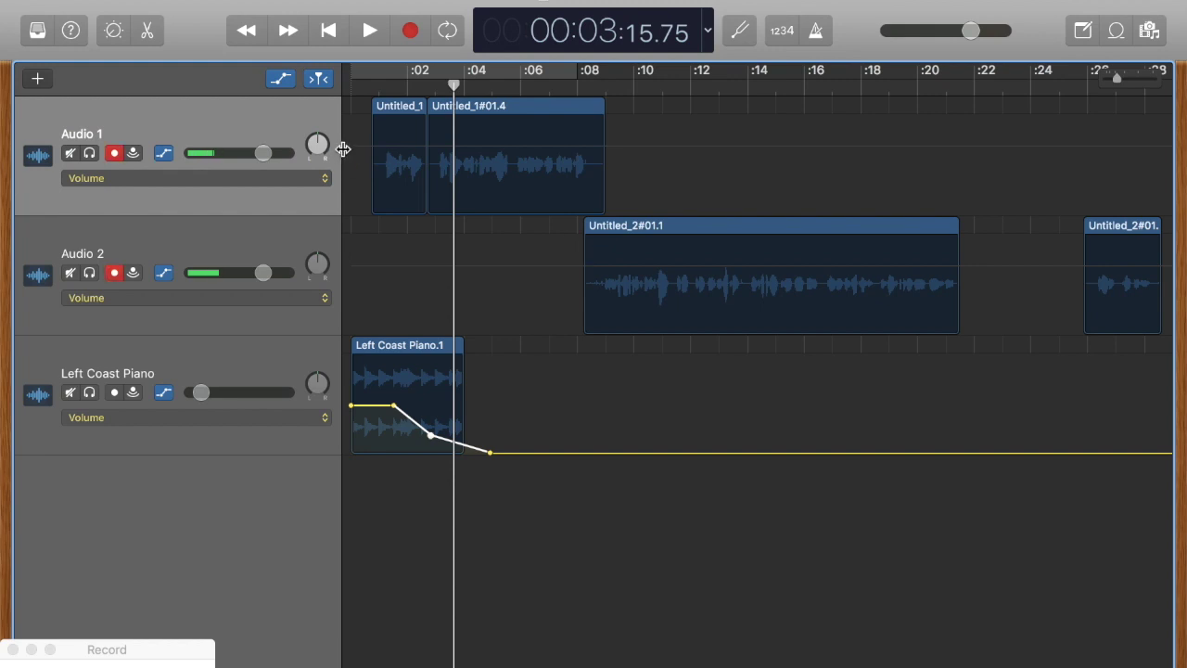
Step: Raise Audio 1's volume line to +6.0 dB, lower Audio 2's to -14.5 dB, and play back
left_click(387, 145)
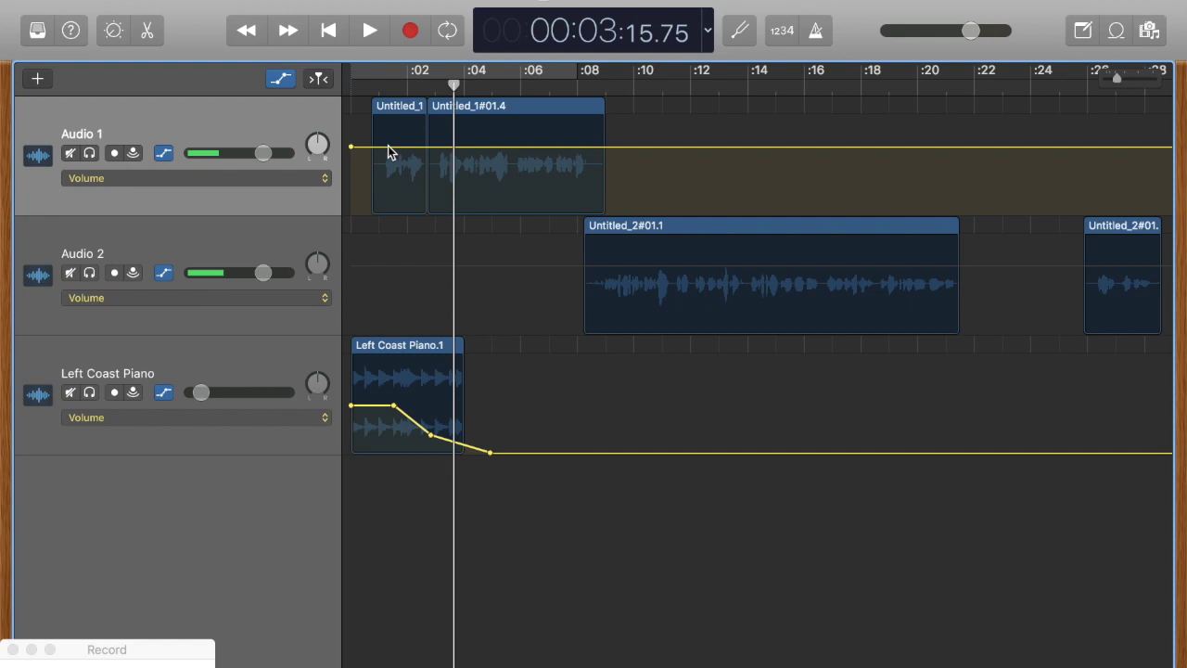
left_click_drag(388, 145, 389, 98)
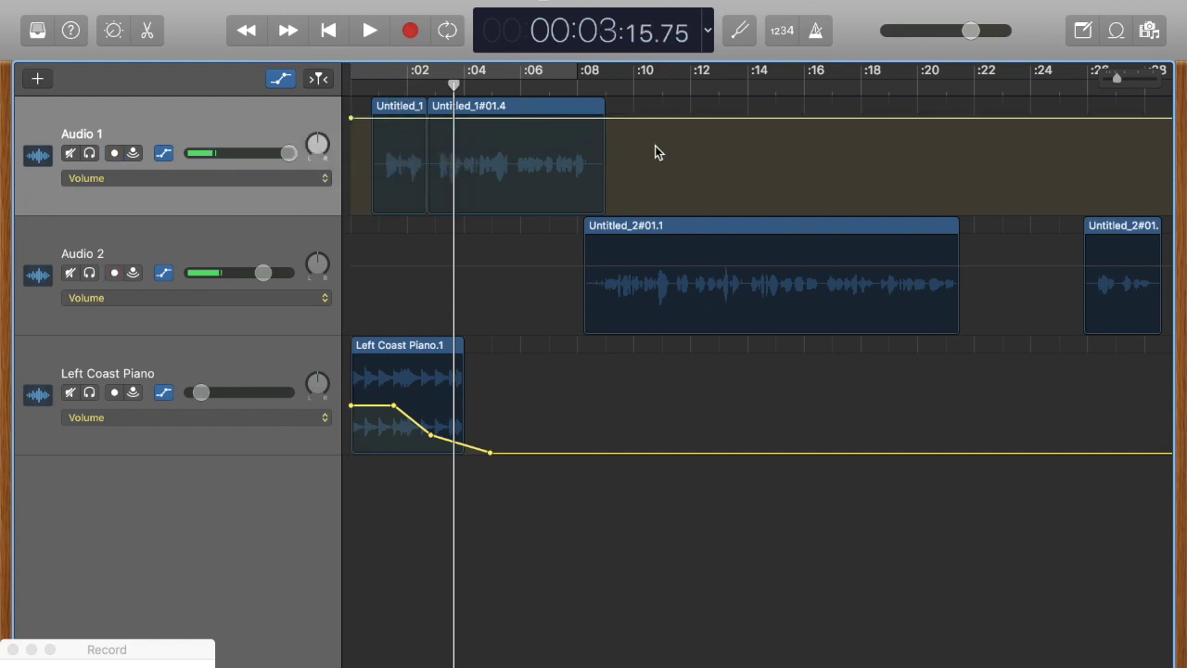
left_click(661, 262)
left_click_drag(662, 266, 668, 305)
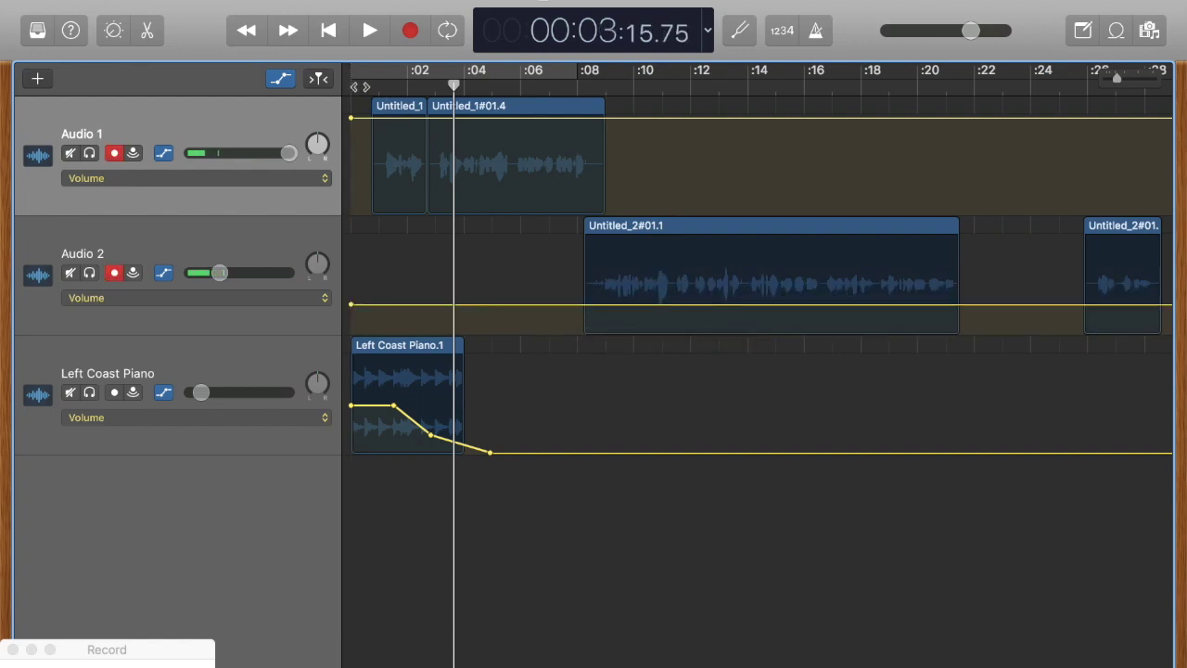
left_click(363, 86)
left_click(374, 35)
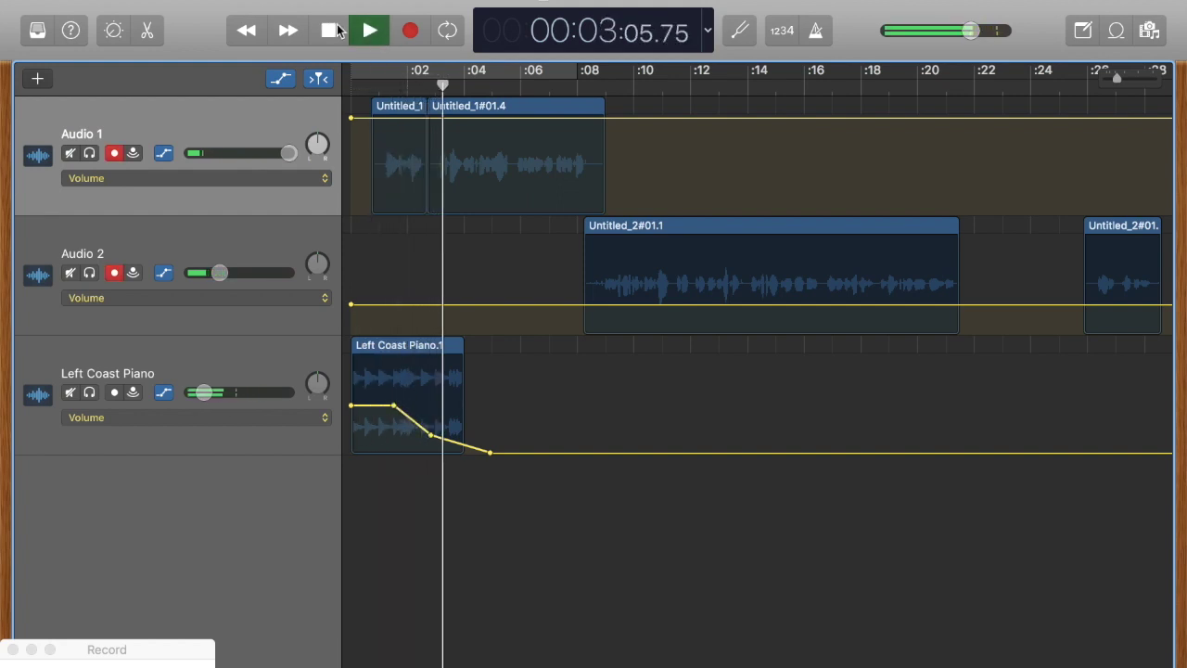
left_click(333, 31)
Step: Play from about 0:09 and readjust Audio 2's volume level during playback
left_click(611, 84)
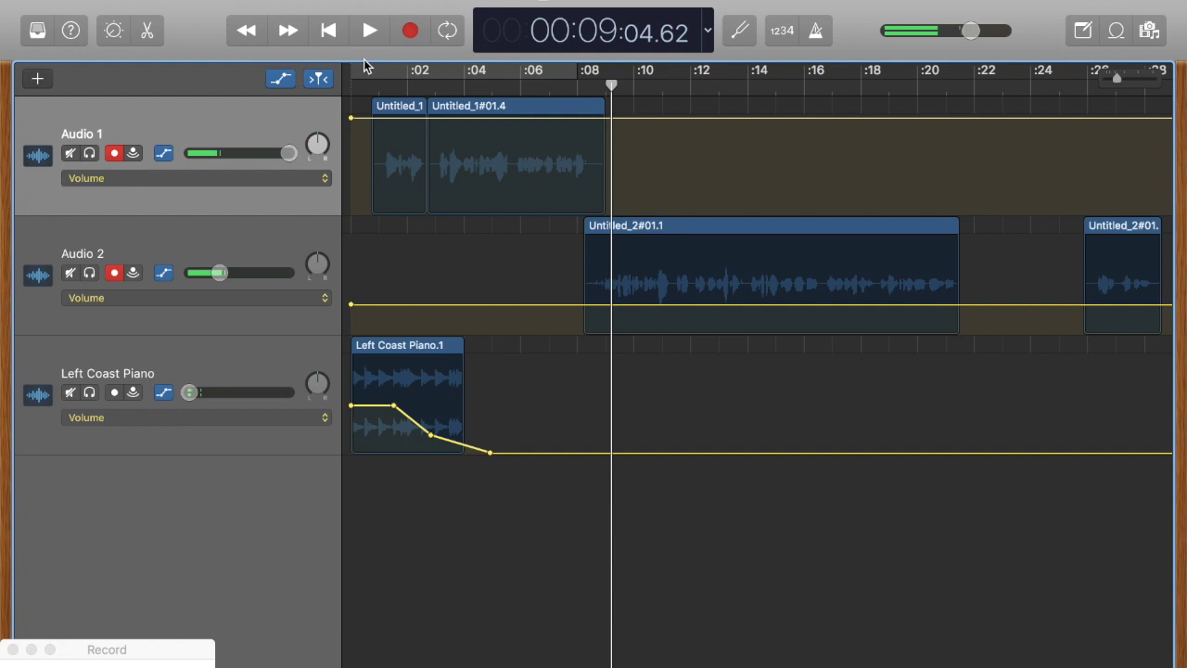
left_click(368, 36)
left_click_drag(667, 306, 647, 238)
left_click(329, 31)
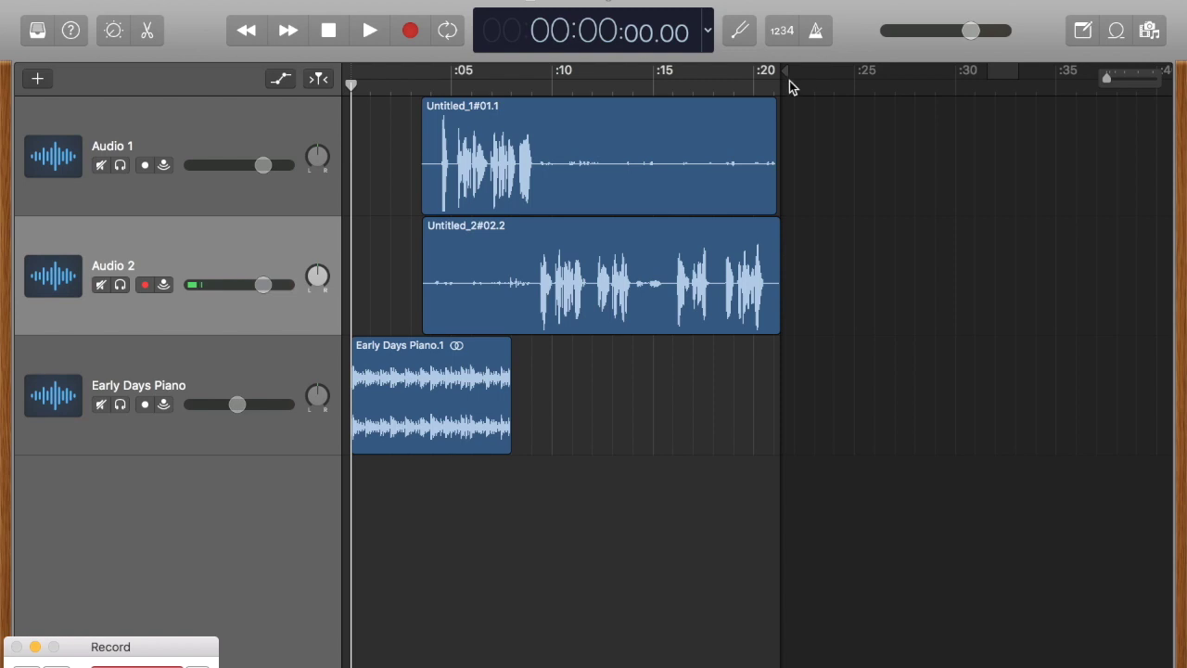
Step: Reposition the project end marker just past the speech regions, zooming in and out to check
left_click_drag(784, 79, 863, 67)
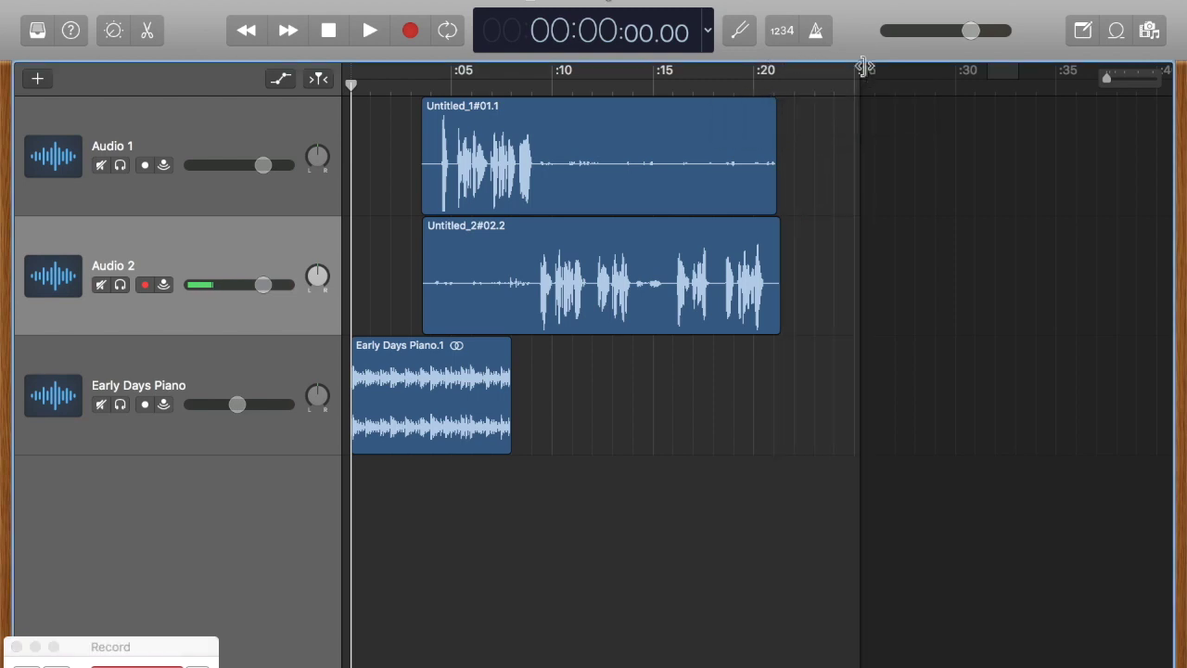
mouse_move(863, 67)
left_mouse_down()
mouse_move(991, 68)
mouse_move(783, 88)
left_mouse_up()
key("super+Right")
key("super+Right")
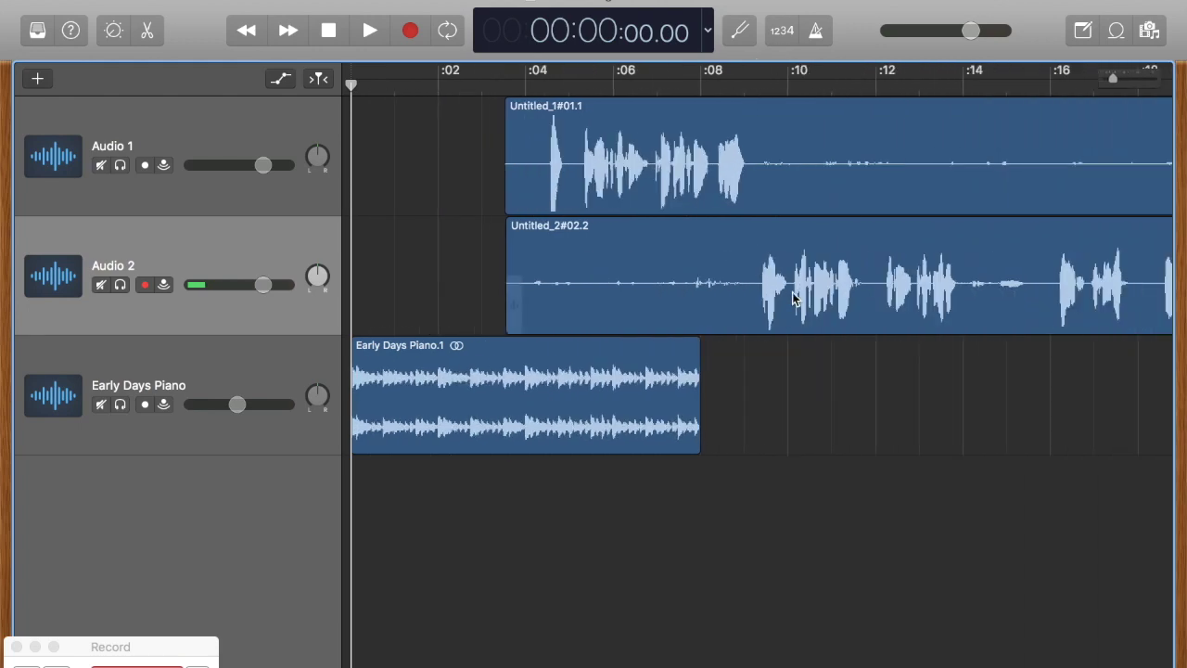
key("super+Left")
key("super+Left")
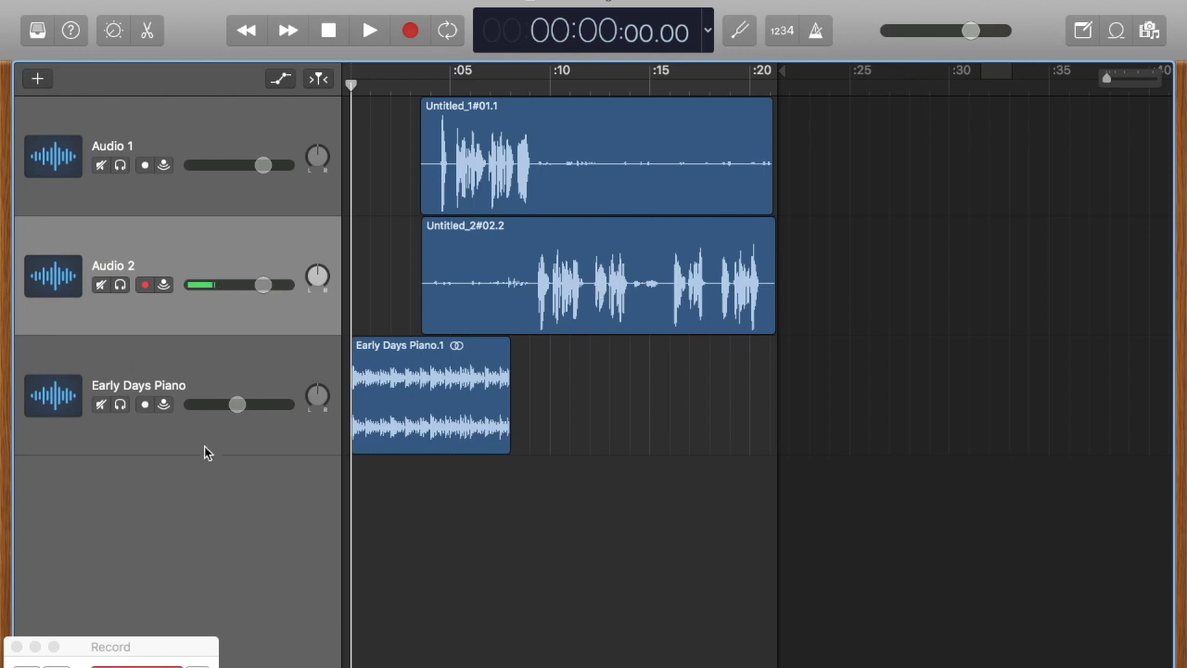
left_click(228, 444)
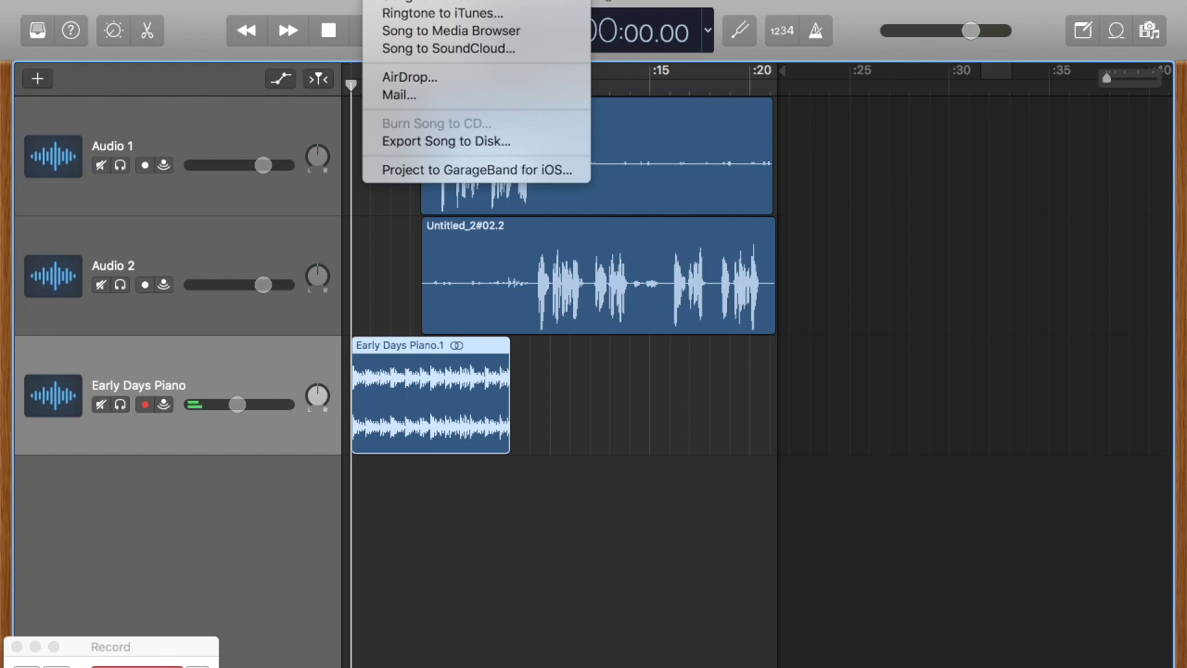
Step: Prepare an Export Song to Disk named TEST in MP3 format at Medium Quality (128 kBit/s)
left_click(391, 145)
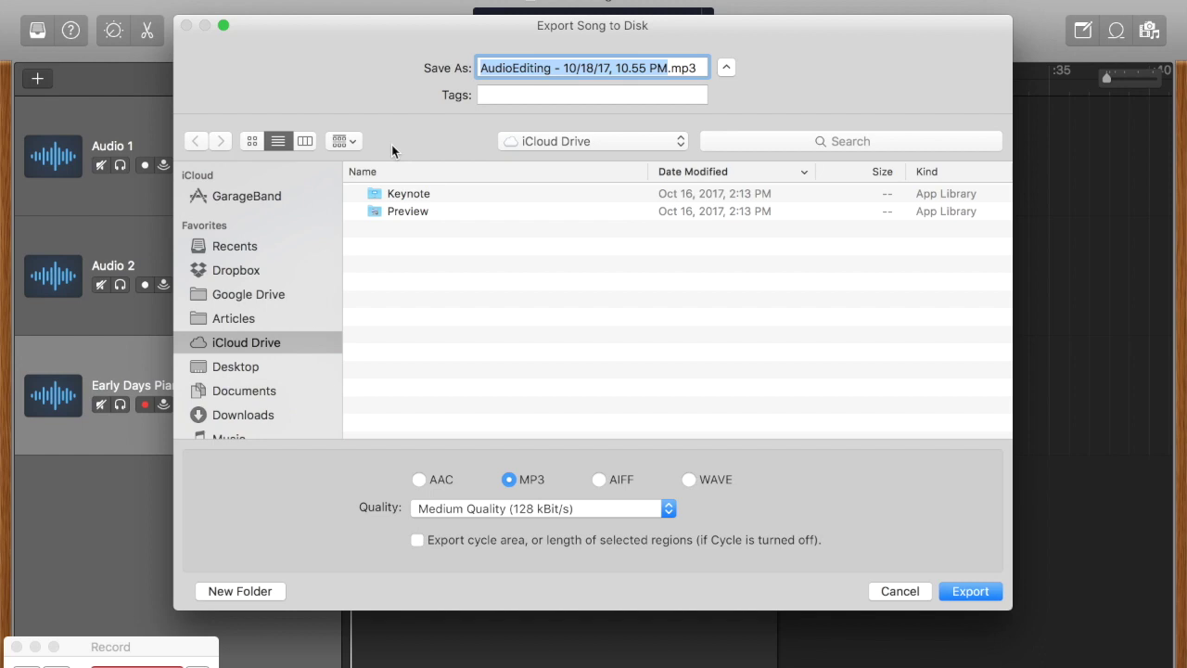
type("TEst")
key("BackSpace")
key("BackSpace")
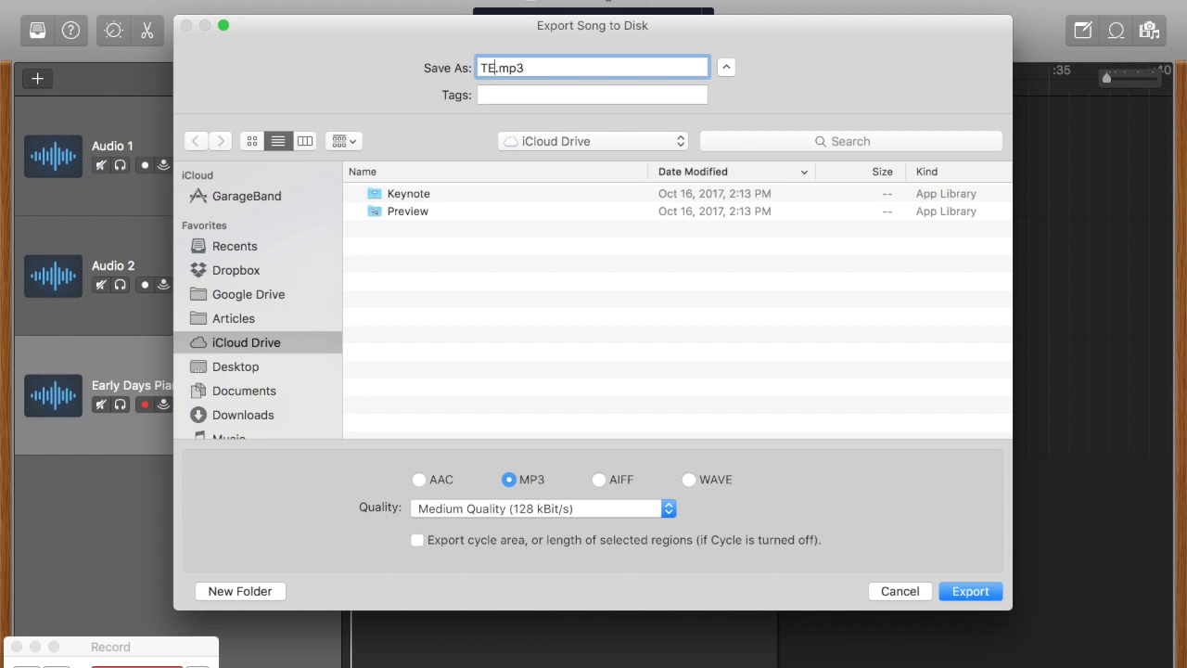
type("ST")
left_click(529, 508)
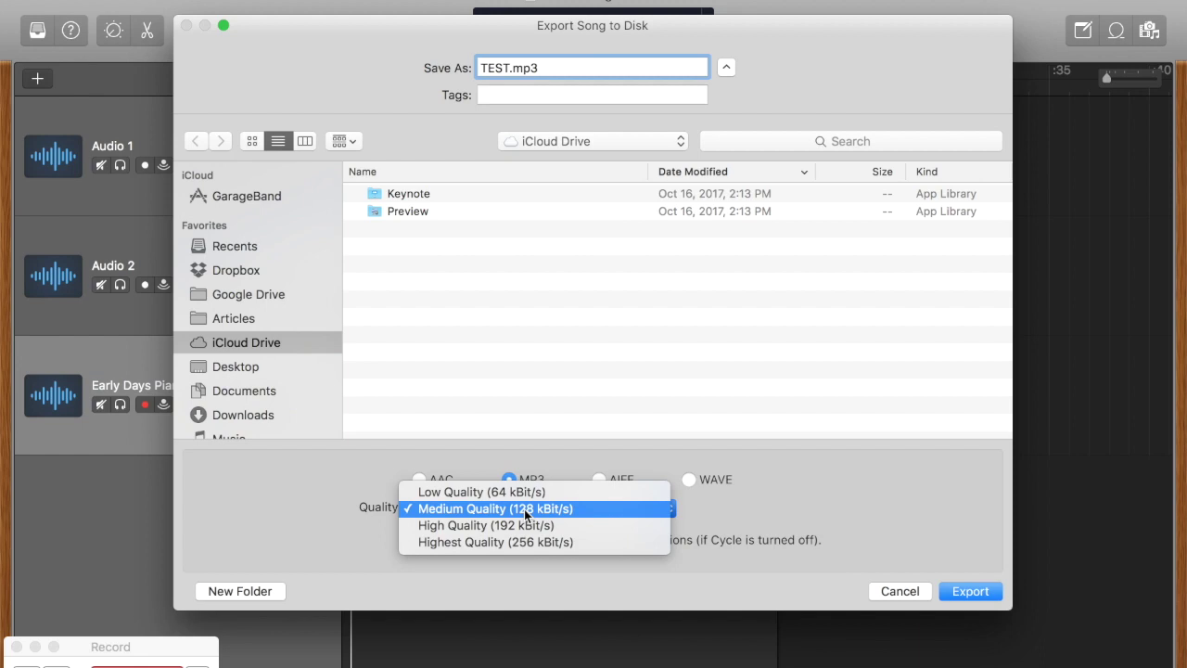
left_click(524, 510)
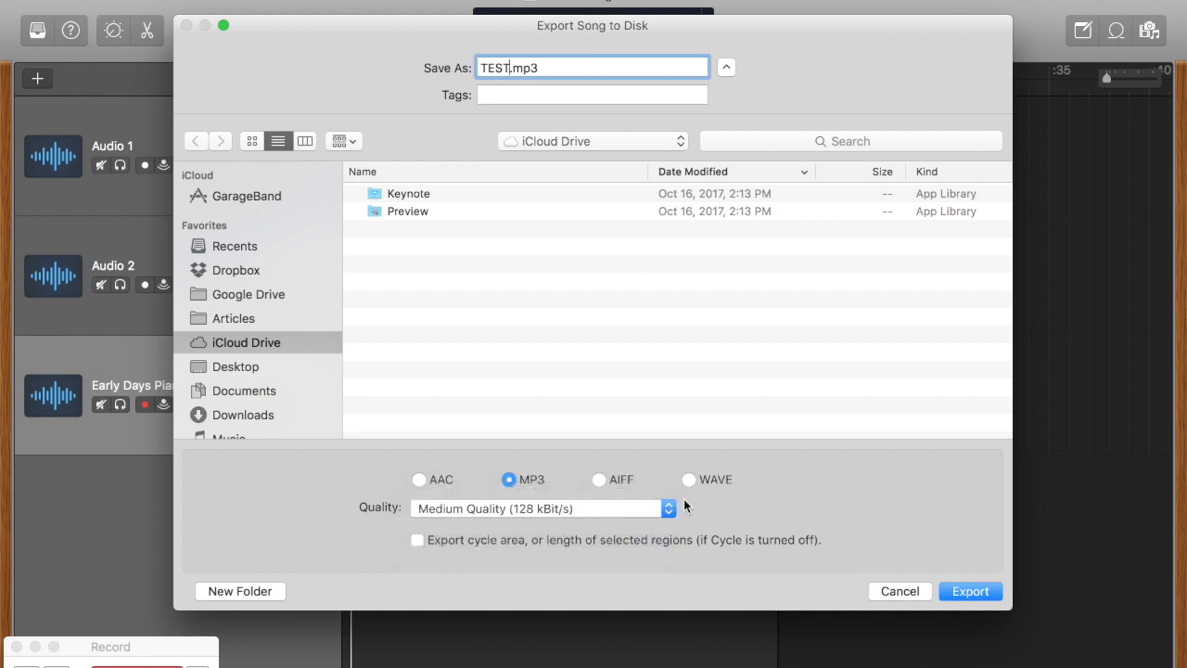
left_click(510, 480)
Step: Cancel the Export Song to Disk dialog without exporting
left_click(897, 591)
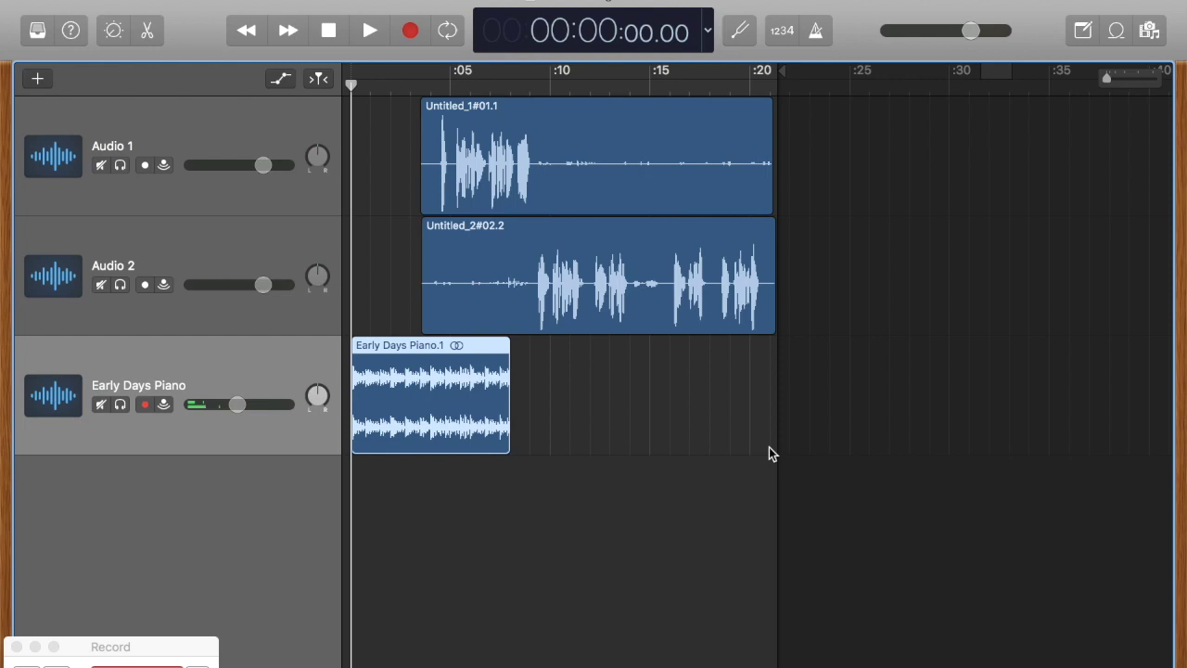